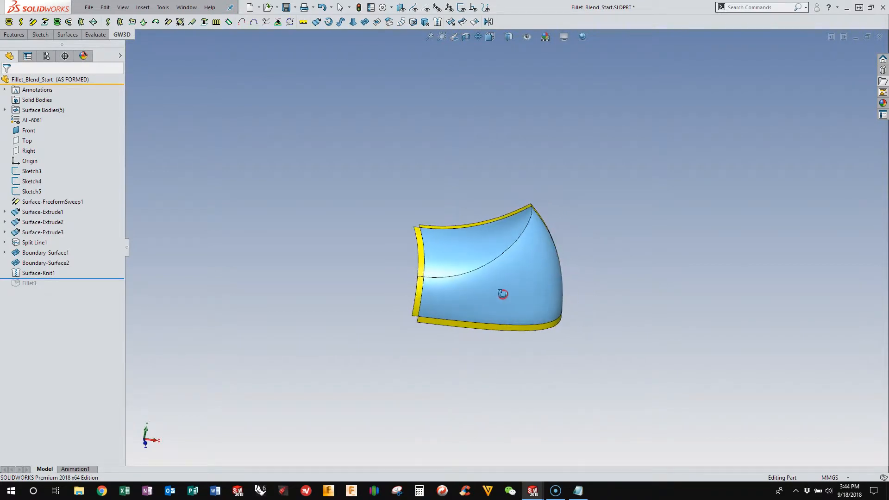
- Roll the feature history forward past Fillet1 to restore the fillet between the two boundary surfaces
scroll(517, 247, "down", 3)
middle_click_drag(517, 247, 496, 304)
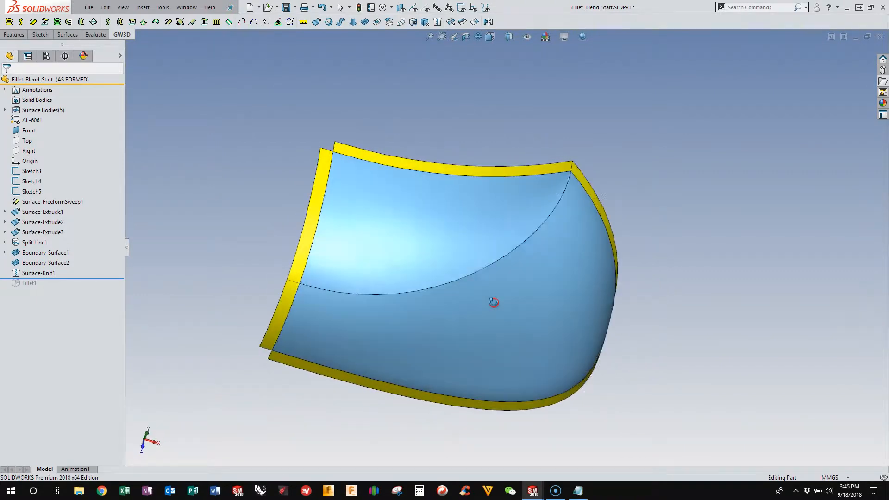
left_click(500, 272)
left_click(573, 155)
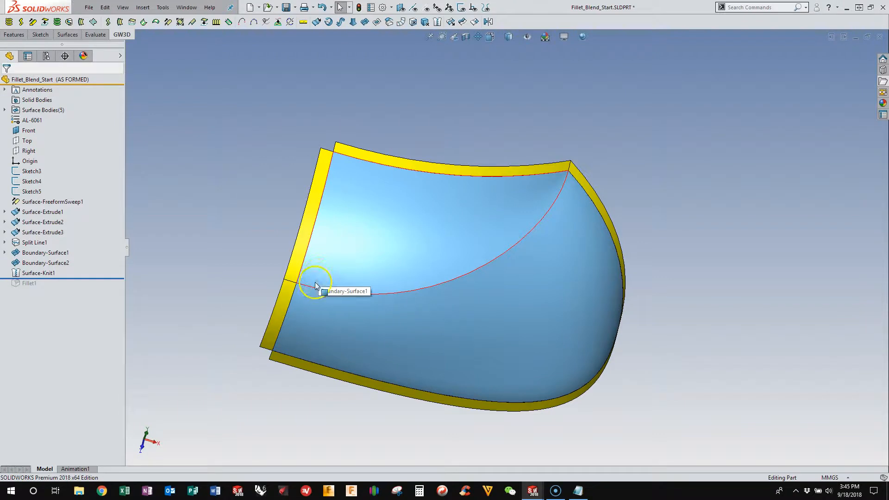
left_click(246, 297)
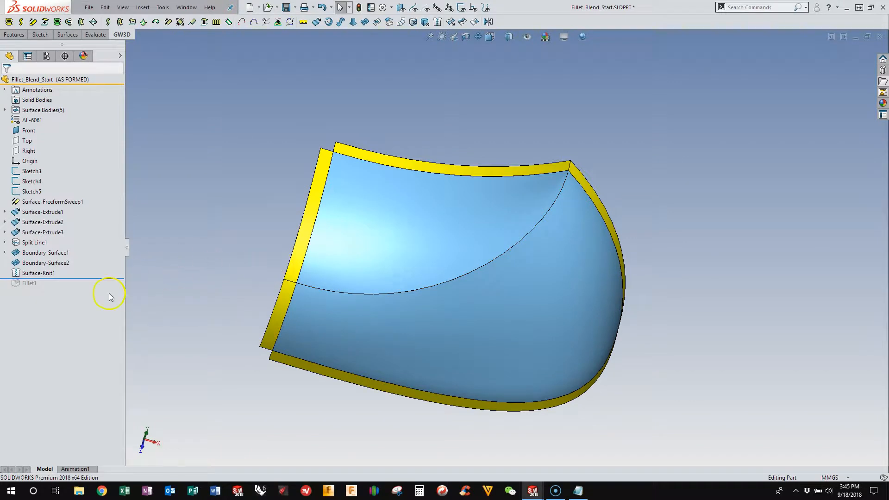
left_click_drag(82, 279, 80, 293)
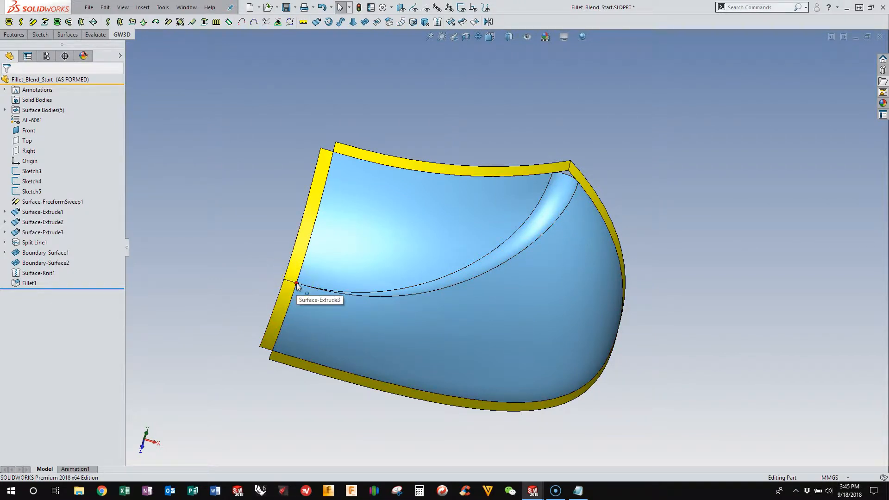
- Examine the Fillet1 face between the two boundary surfaces, including how it tapers at the split and meets the upper corner
scroll(366, 293, "down", 3)
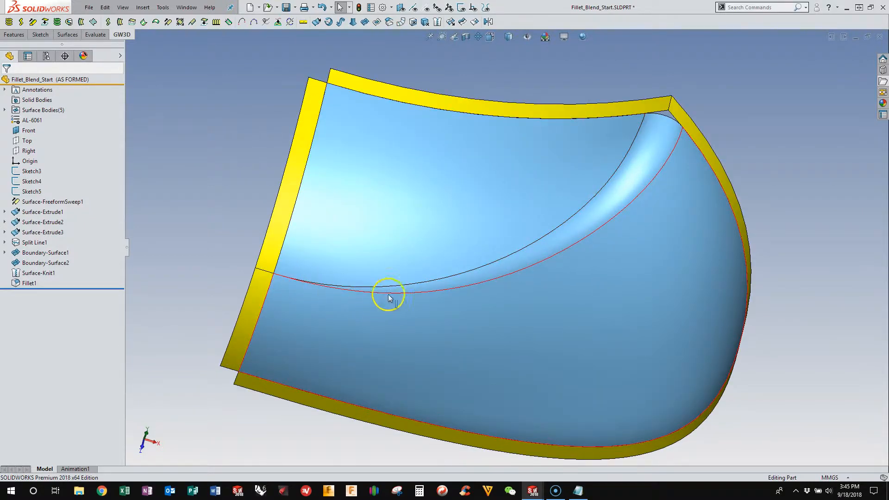
left_click(436, 284)
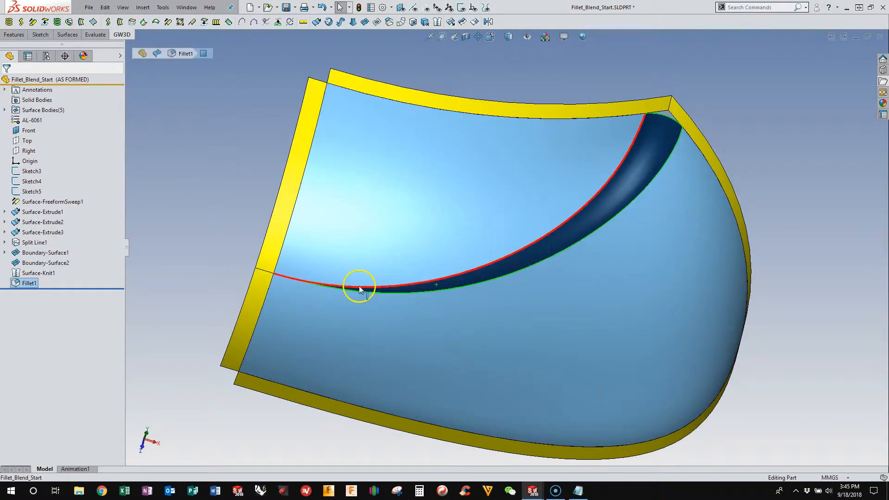
left_click(217, 229)
middle_click_drag(290, 290, 284, 205)
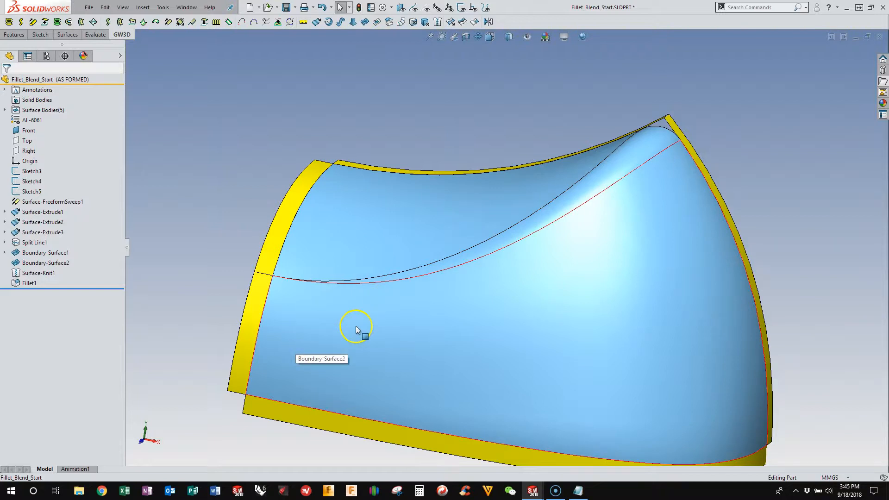
middle_click_drag(373, 238, 357, 266)
middle_click_drag(512, 232, 368, 280)
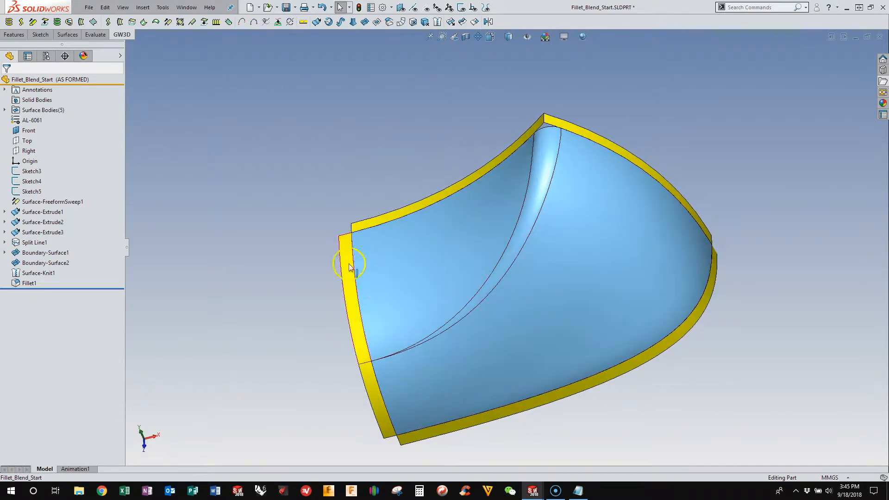
- Switch to the open part Fillet_Blend_GeometryWorks3D.SLDPRT and view its ribbon surfaces
left_click(187, 8)
left_click(194, 132)
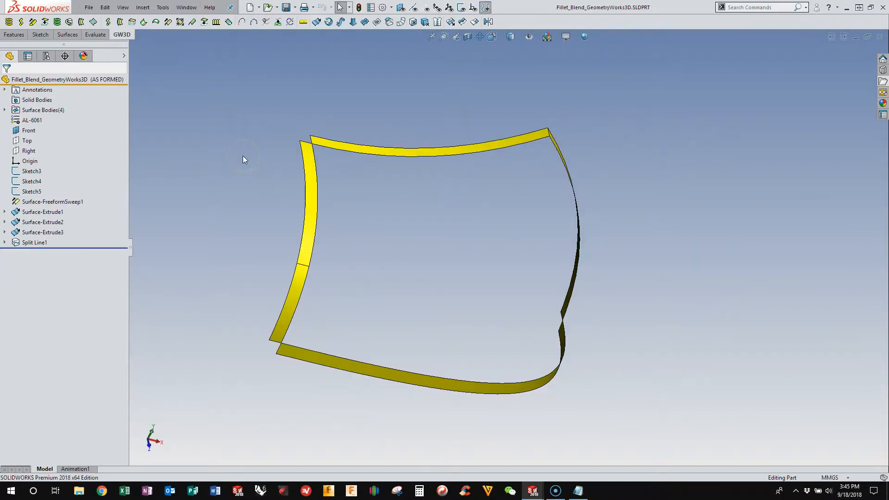
mouse_move(242, 156)
middle_mouse_down()
mouse_move(263, 148)
mouse_move(462, 202)
mouse_move(416, 244)
mouse_move(423, 175)
mouse_move(403, 210)
mouse_move(403, 242)
mouse_move(435, 221)
mouse_move(417, 196)
mouse_move(396, 193)
mouse_move(426, 221)
middle_mouse_up()
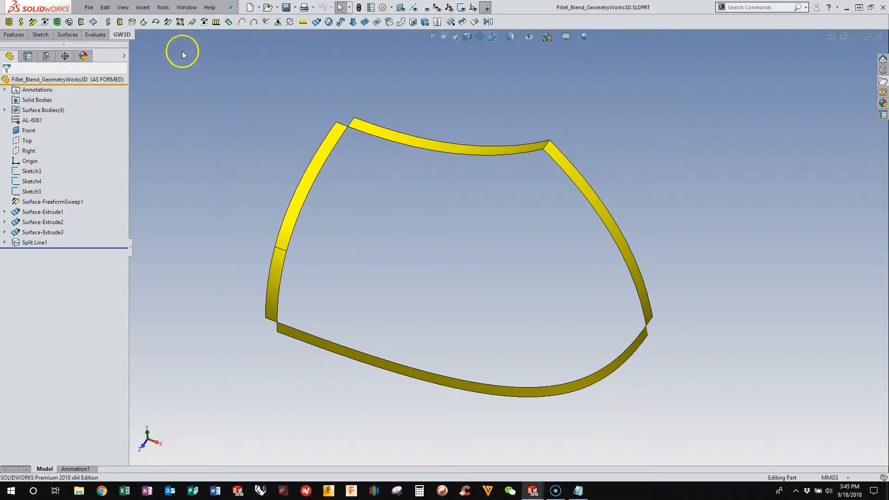
- Create a one-path Freeform Sweep using the left ribbon's inner edge above the split as profile and the upper ribbon's inner edge as path
left_click(168, 22)
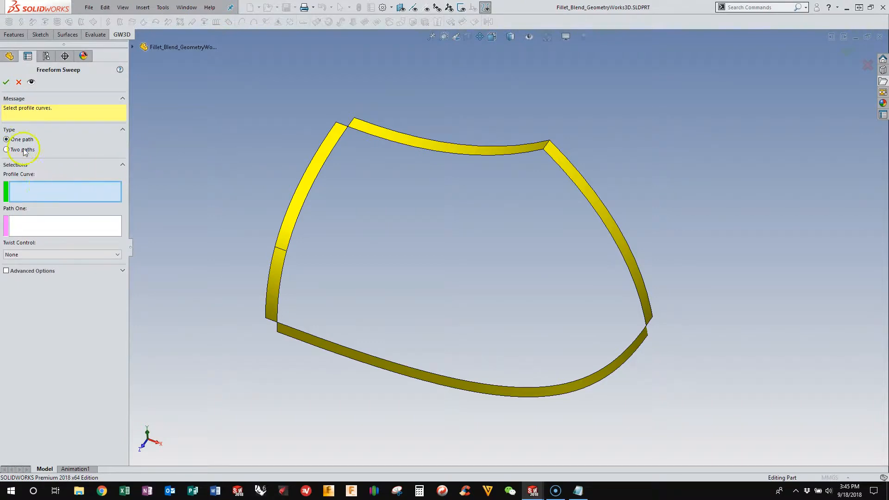
left_click(338, 147)
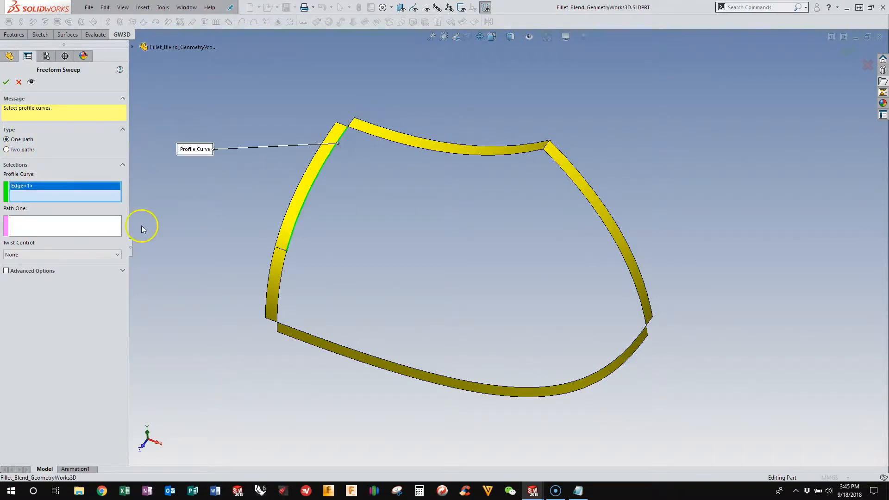
left_click(118, 226)
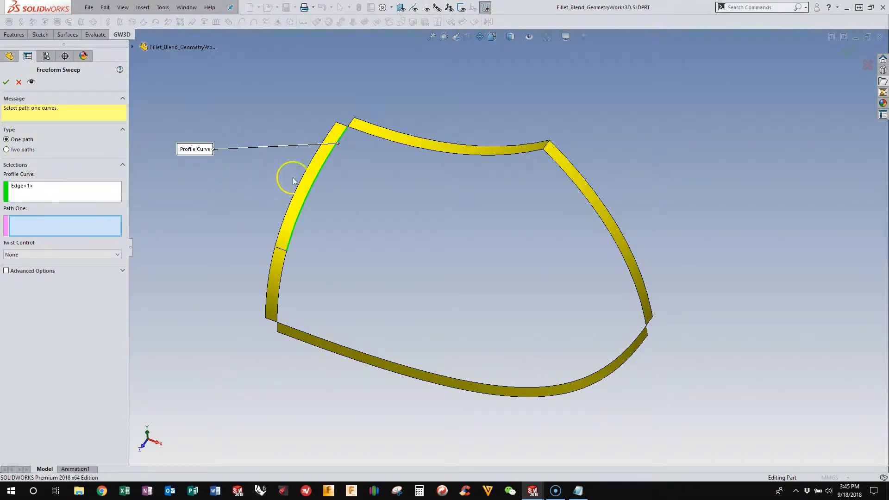
left_click(366, 134)
left_click(31, 82)
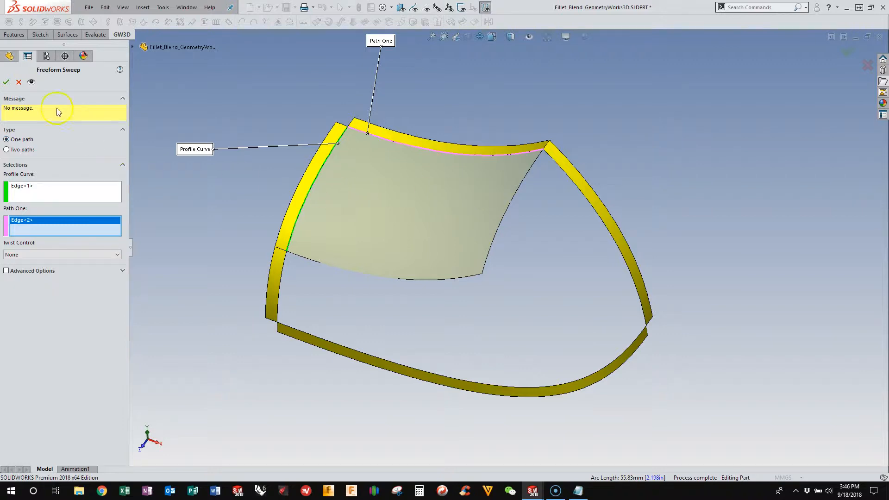
left_click(6, 83)
- Check the new swept surface with zebra stripes and turn the stripes off
middle_click_drag(199, 163, 226, 176)
left_click(95, 34)
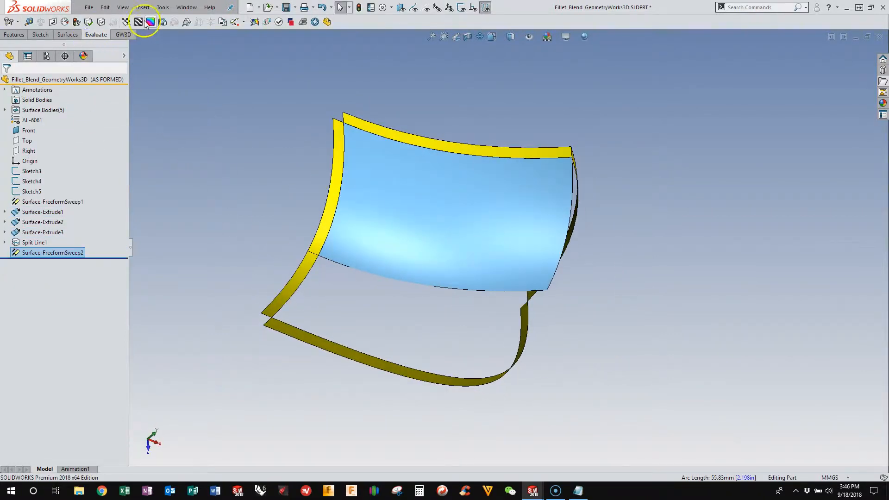
left_click(138, 22)
middle_click_drag(250, 238, 221, 226)
left_click(138, 22)
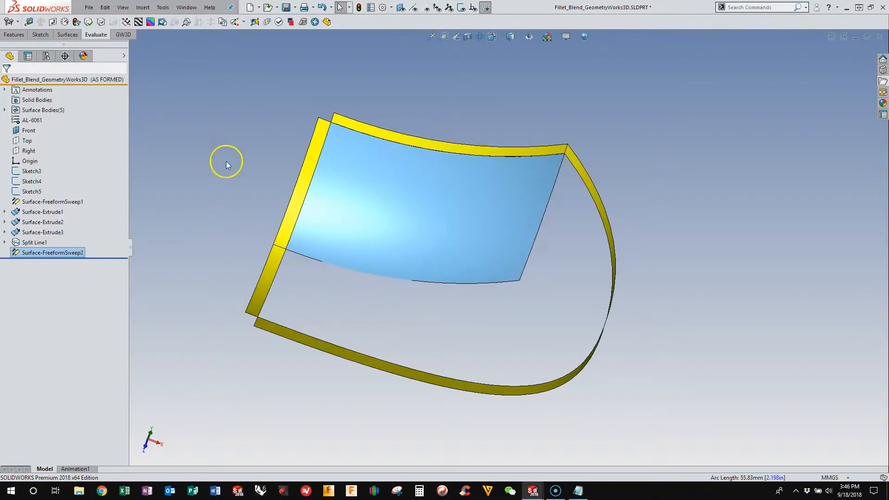
- Examine the swept surface's NURBS info, including its U and V orders, vertex numbers and surface mesh
middle_click_drag(203, 159, 193, 188)
middle_click_drag(389, 229, 238, 116)
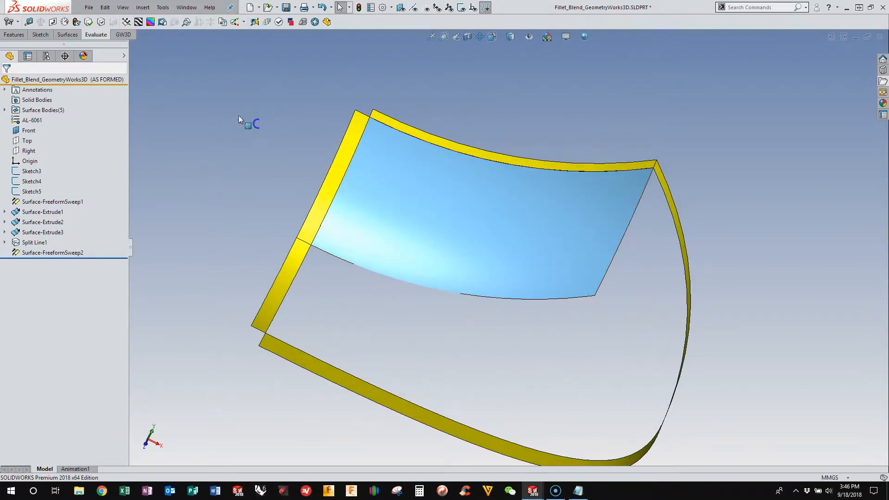
left_click(121, 38)
left_click(377, 190)
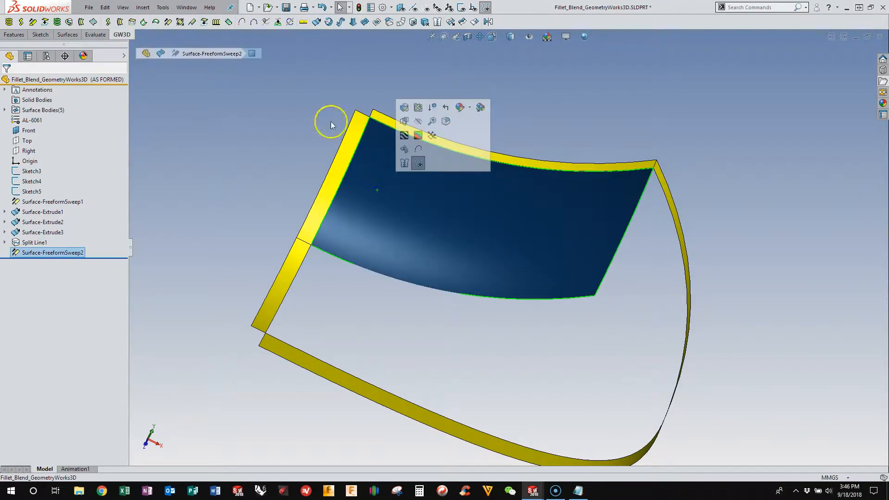
left_click(304, 22)
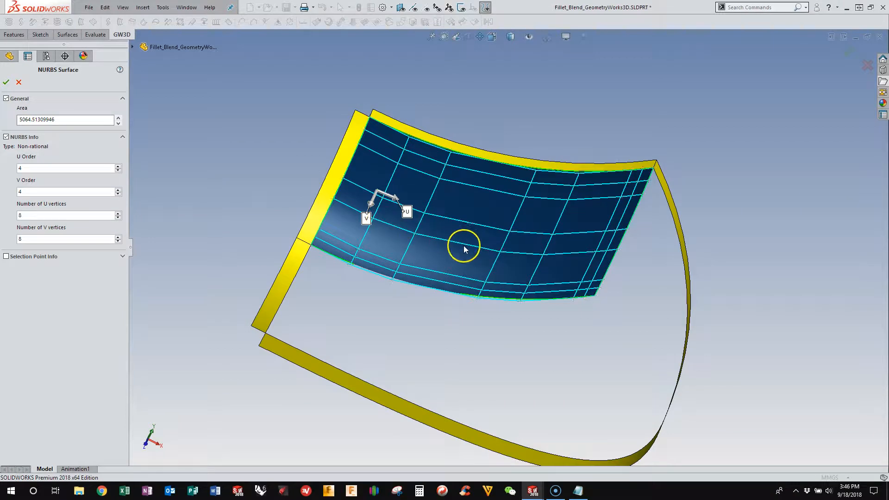
middle_click_drag(354, 290, 423, 248)
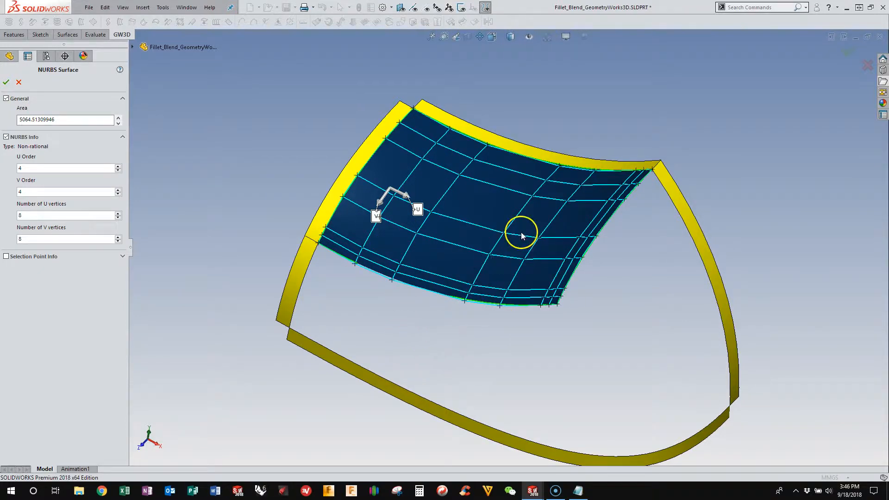
mouse_move(396, 284)
middle_mouse_down()
mouse_move(430, 258)
mouse_move(406, 283)
middle_mouse_up()
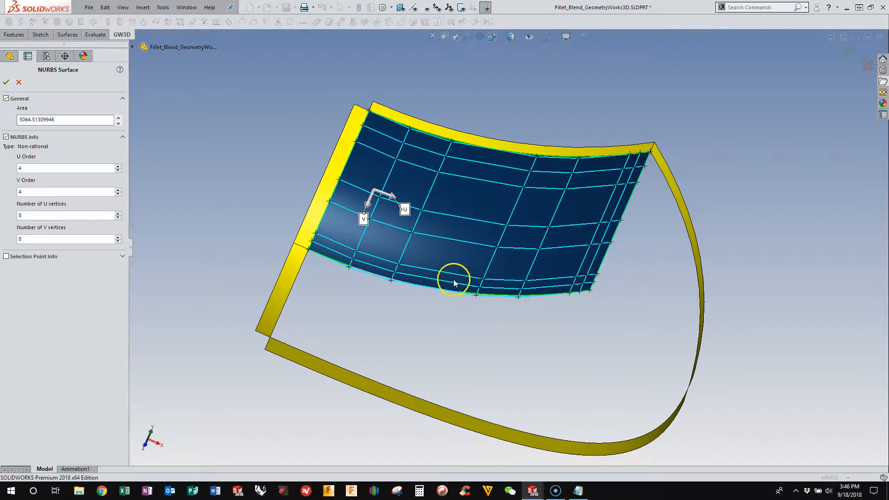
left_click(6, 83)
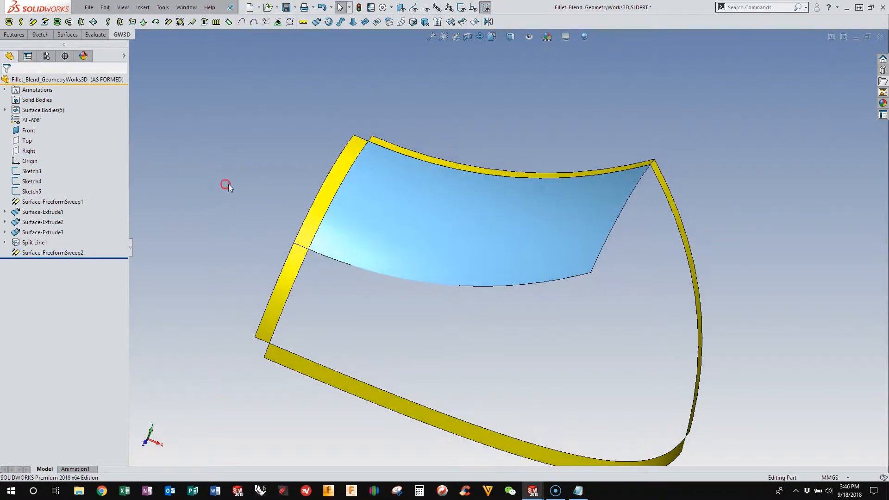
left_click(401, 210)
left_click(303, 21)
middle_click_drag(302, 162, 162, 170)
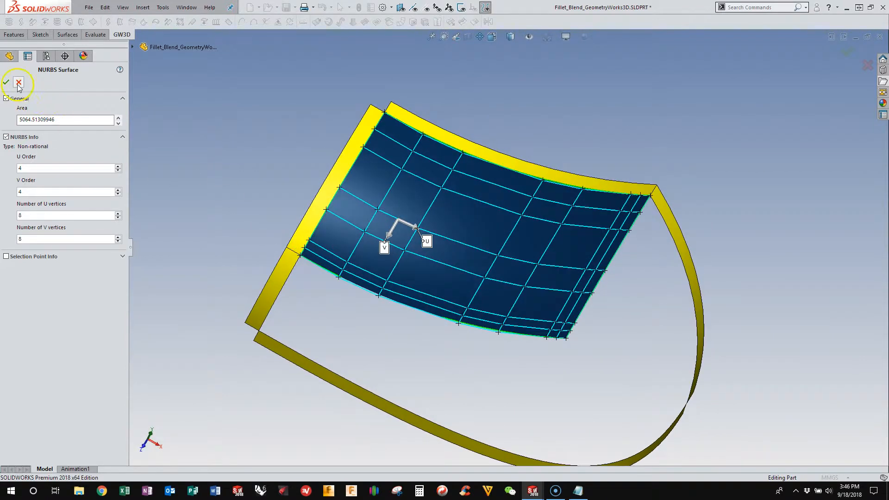
left_click(19, 82)
- Define a two-point, two-tangent Blend Curve from the upper right ribbon corner to the left ribbon's split point, tangent to the short ribbon edges there
middle_click_drag(208, 201, 359, 277)
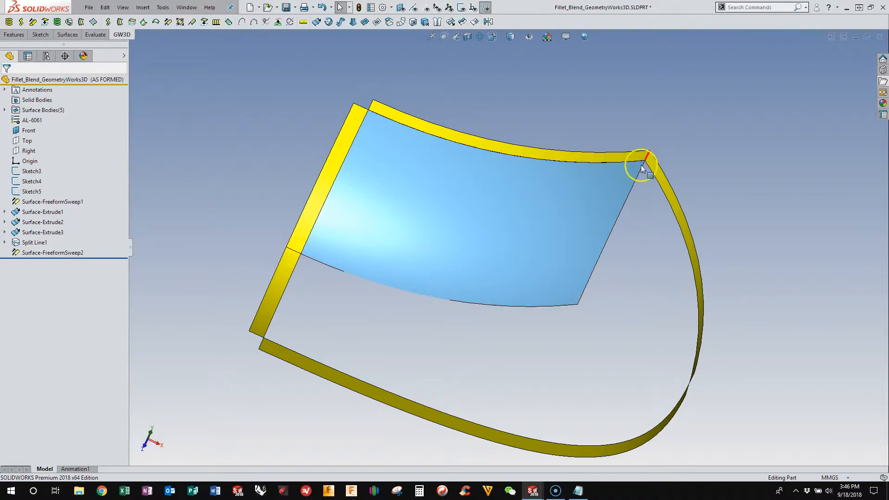
left_click(242, 21)
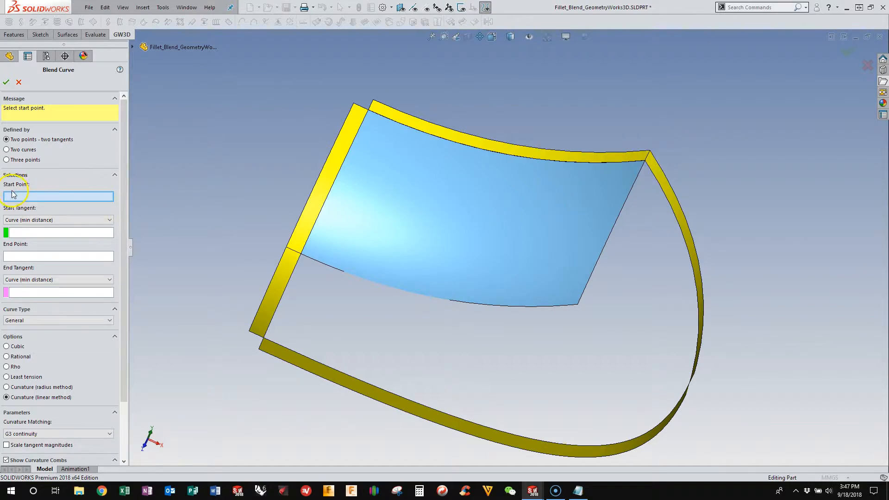
left_click(644, 161)
scroll(632, 182, "down", 3)
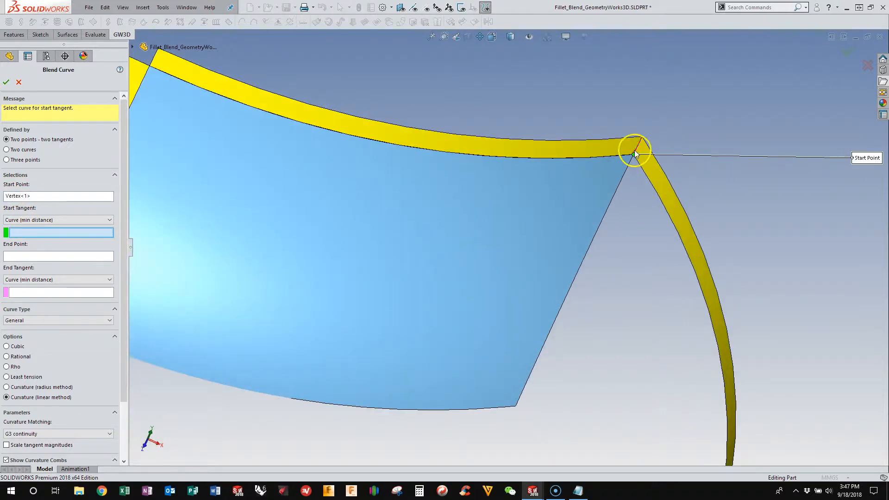
left_click(639, 149)
scroll(638, 230, "up", 3)
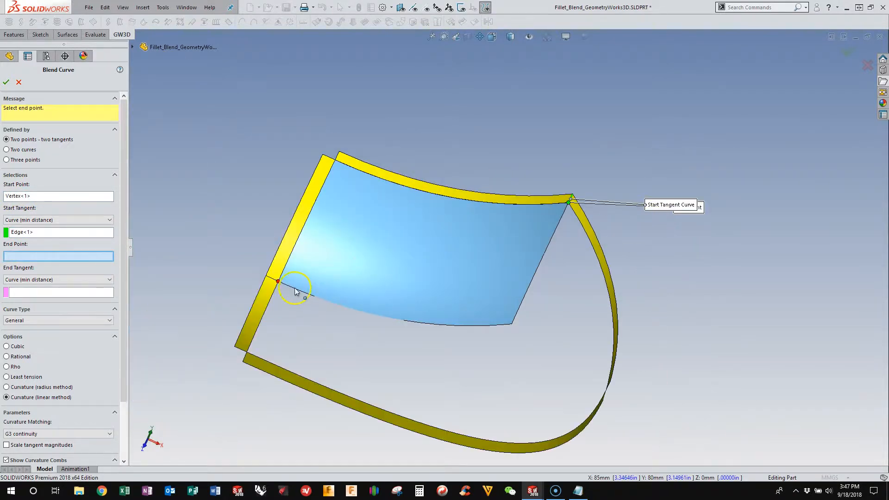
left_click(279, 284)
scroll(282, 284, "down", 3)
left_click(337, 266)
scroll(378, 285, "up", 3)
mouse_move(537, 277)
middle_mouse_down()
mouse_move(514, 182)
mouse_move(471, 192)
mouse_move(506, 185)
mouse_move(559, 225)
mouse_move(590, 300)
mouse_move(536, 293)
mouse_move(527, 264)
middle_mouse_up()
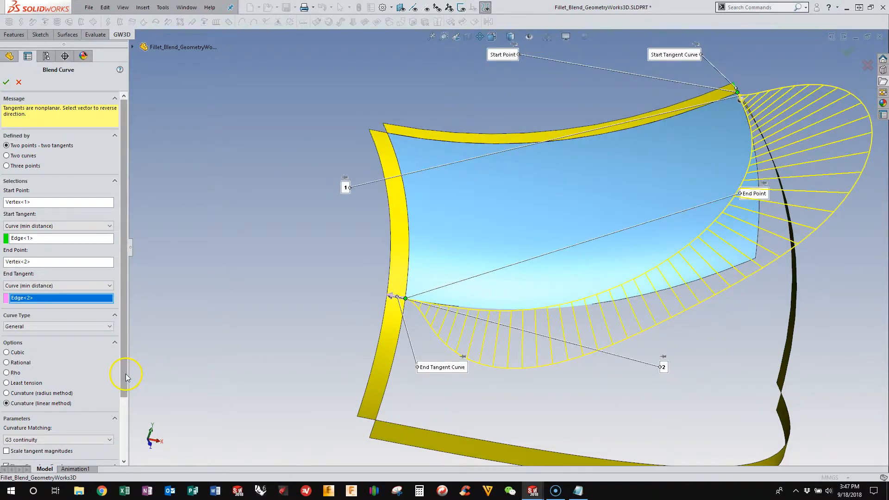
- Set the blend curve option to Rho with a value of 0.5 and create the curve
left_click(7, 373)
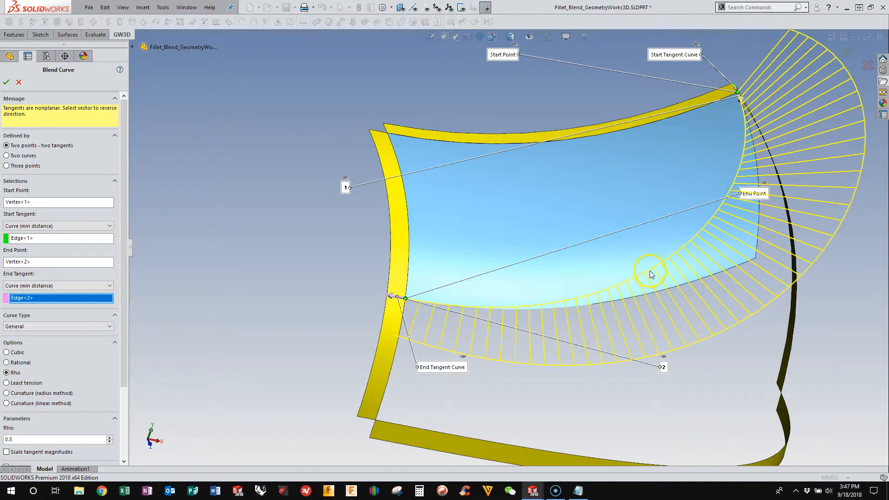
scroll(458, 270, "up", 3)
middle_click_drag(457, 270, 423, 304)
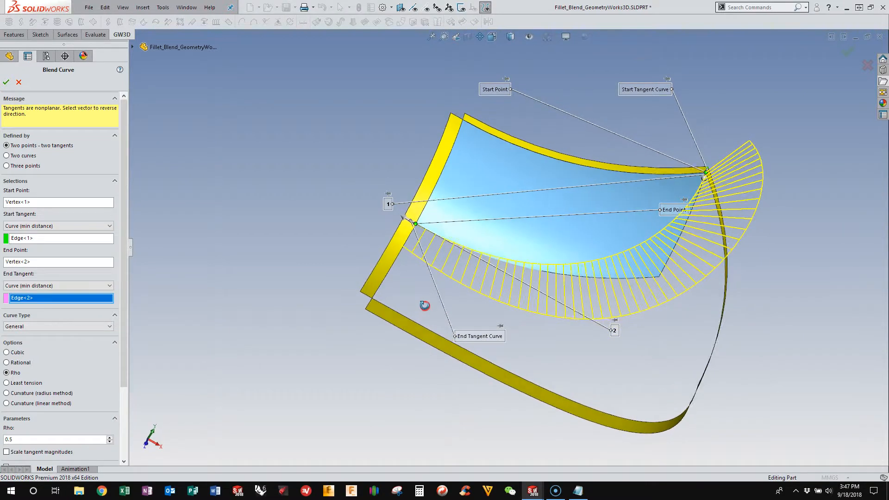
left_click(6, 82)
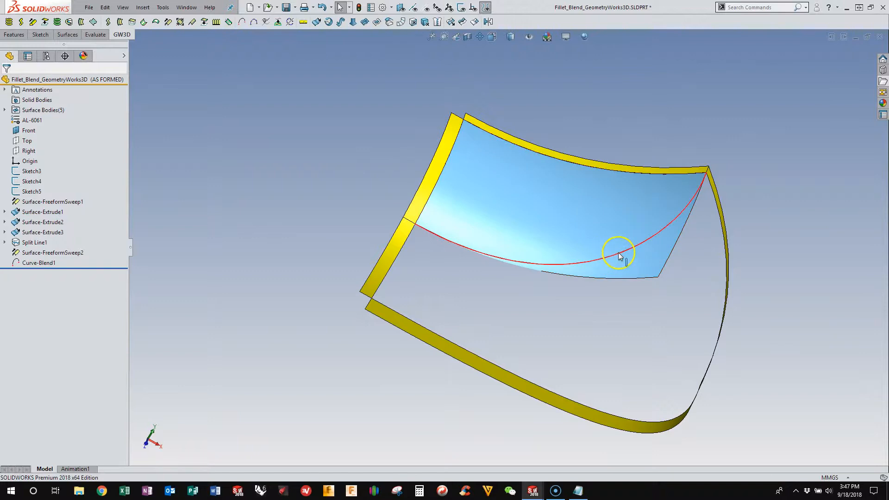
- Define a four-edge Multi Blend Surface from the right, lower and lower-left ribbon inner edges, with the blend curve as edge four
middle_click_drag(749, 293, 609, 229)
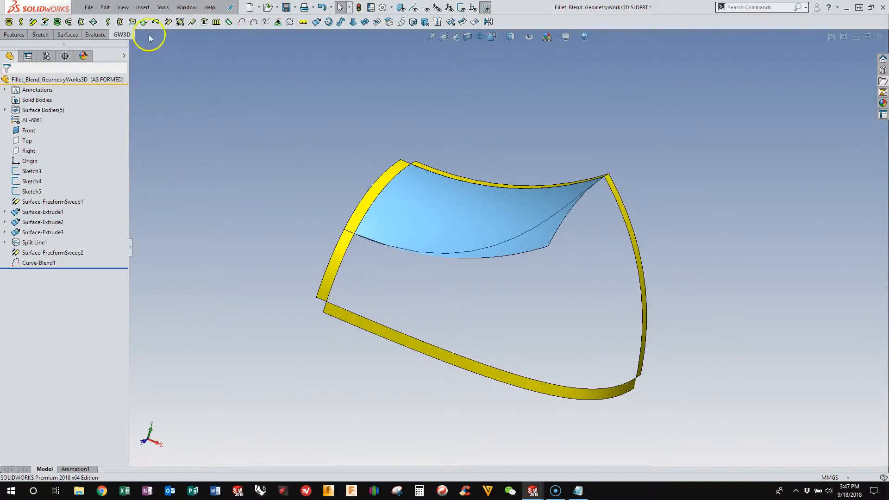
left_click(155, 22)
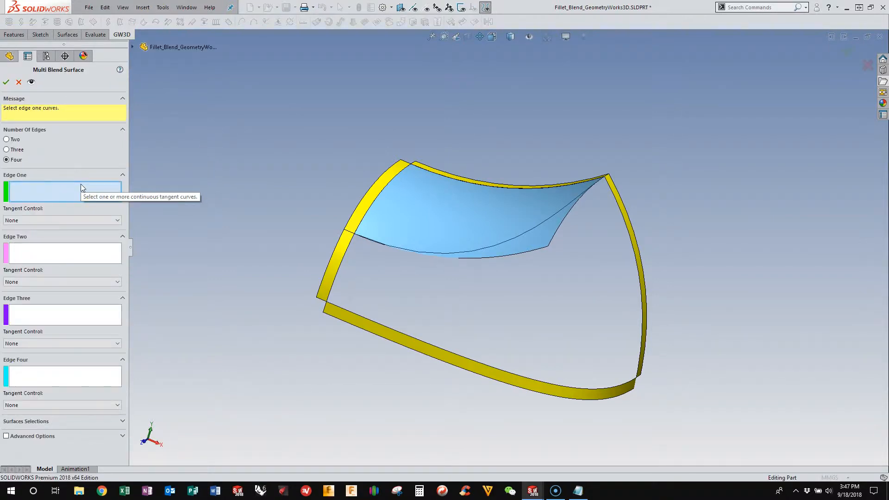
left_click(213, 209)
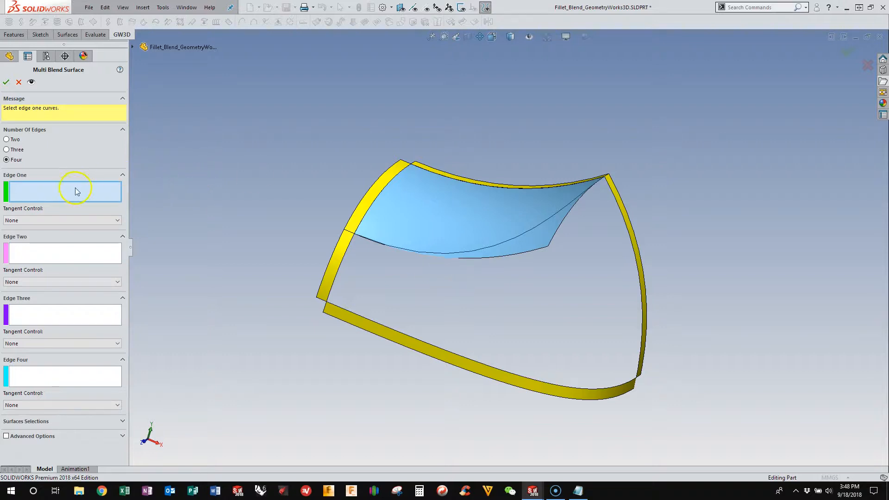
left_click(621, 221)
left_click(85, 264)
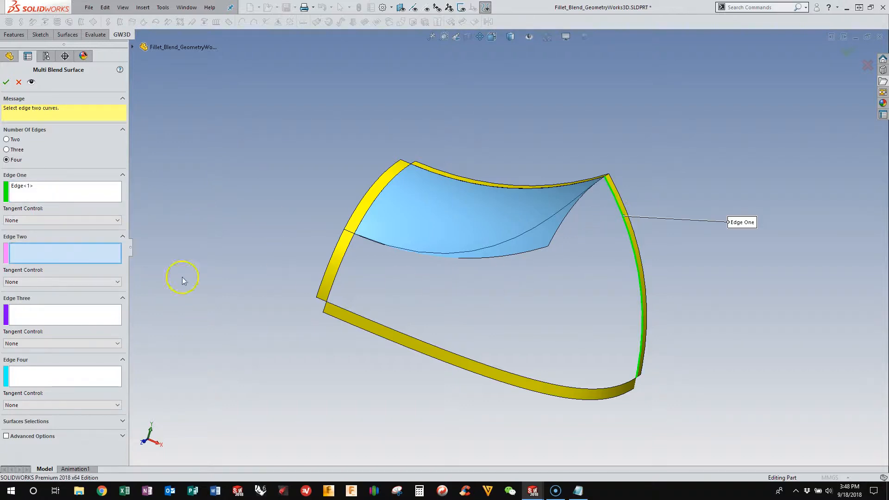
left_click(19, 311)
left_click(333, 284)
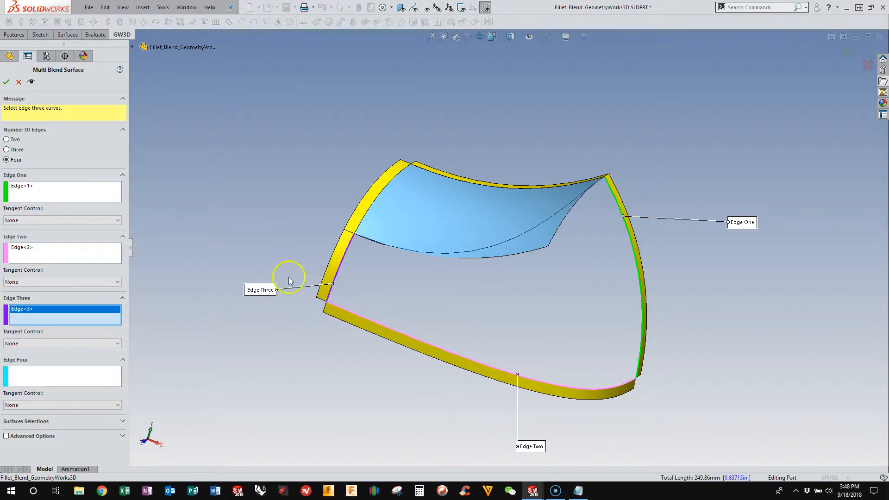
left_click(74, 375)
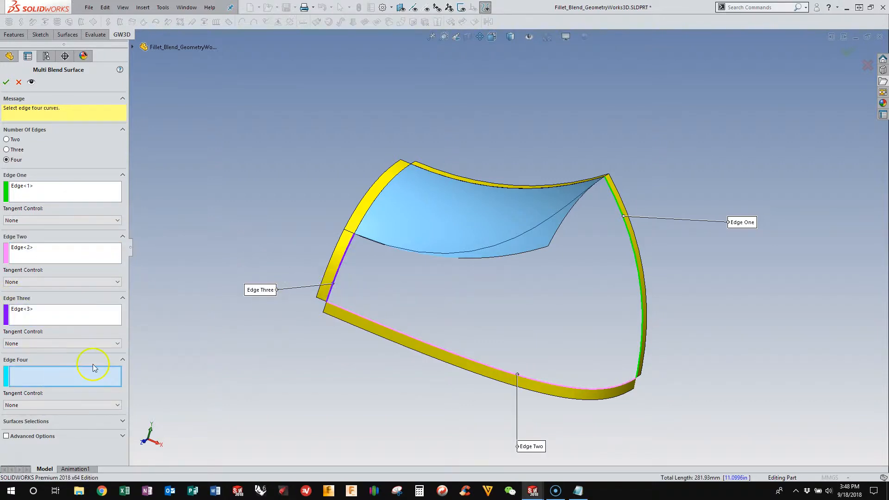
left_click(520, 236)
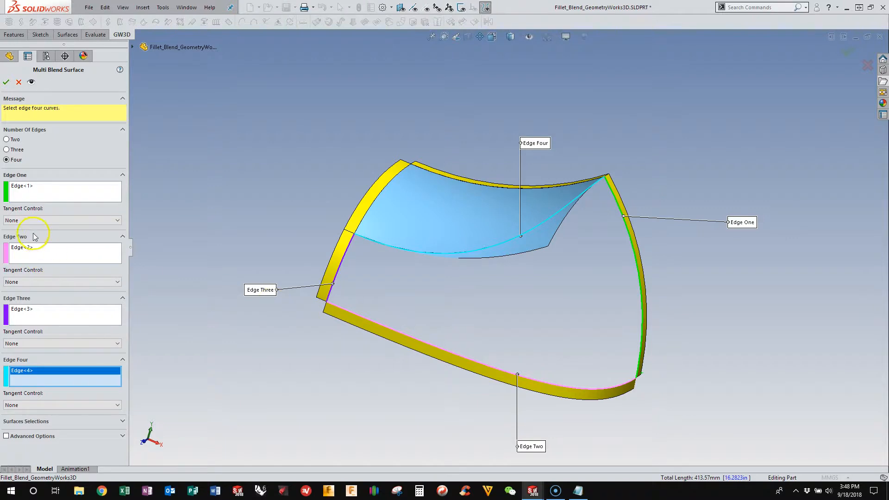
- Set the tangent control of edges one, two and three of the multi blend to Surfaces
left_click(20, 220)
left_click(19, 231)
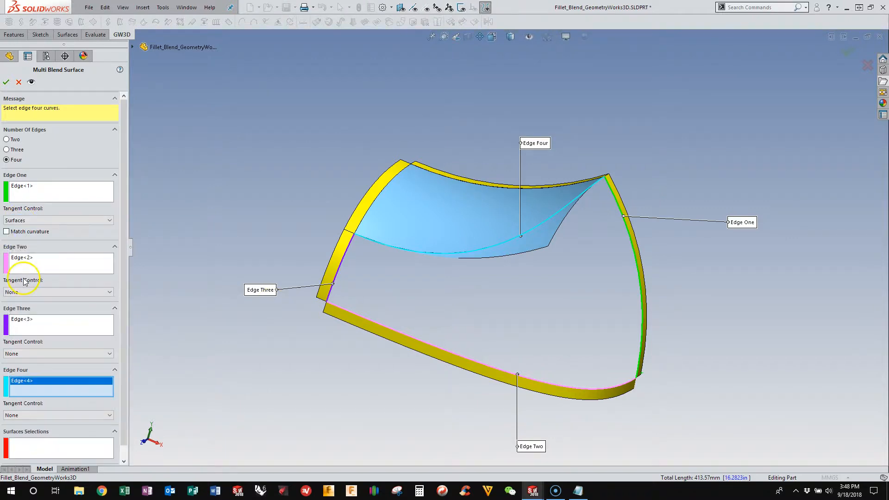
left_click(26, 292)
left_click(23, 302)
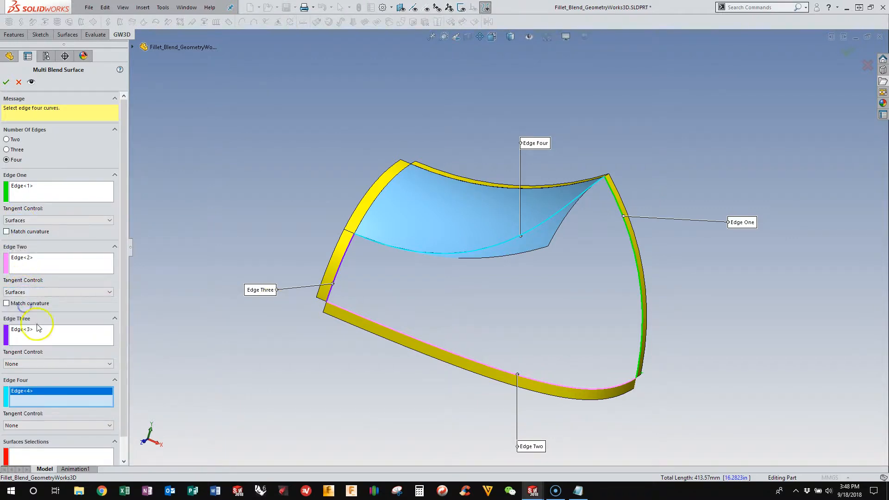
left_click(27, 363)
left_click(25, 374)
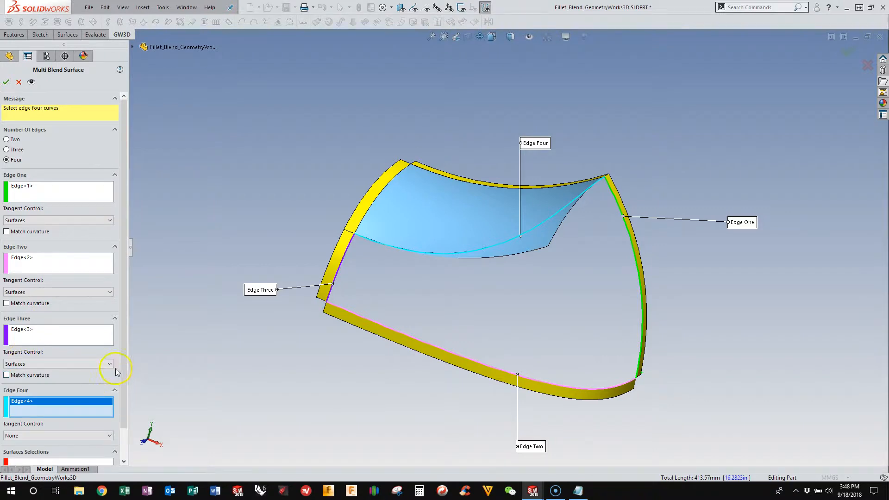
- Select the right, lower and lower-left yellow ribbon faces as the tangency surfaces for the multi blend
left_click_drag(125, 367, 117, 416)
left_click(93, 432)
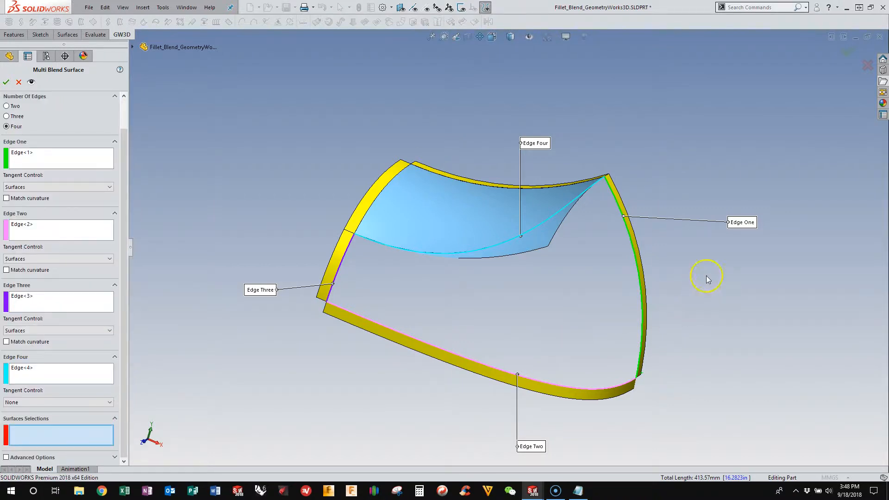
scroll(663, 263, "down", 2)
middle_click_drag(616, 266, 577, 242)
left_click(610, 240)
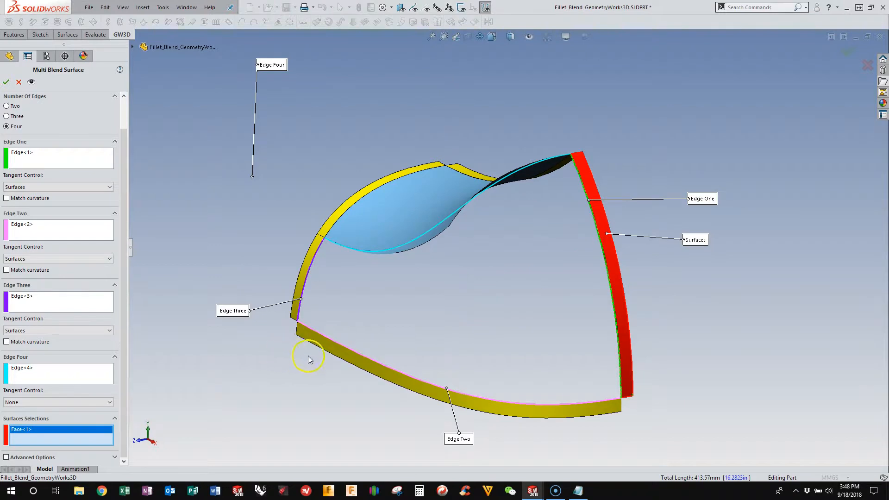
left_click(336, 355)
scroll(306, 329, "down", 5)
left_click(334, 302)
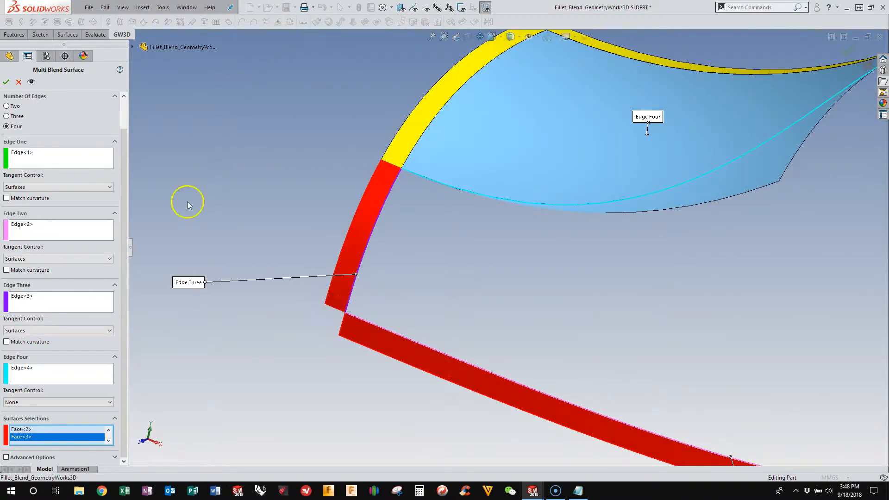
- Preview and create the multi blend surface with edge four's tangent control left at None
left_click(31, 82)
mouse_move(373, 235)
middle_mouse_down()
mouse_move(339, 206)
mouse_move(354, 150)
mouse_move(349, 199)
middle_mouse_up()
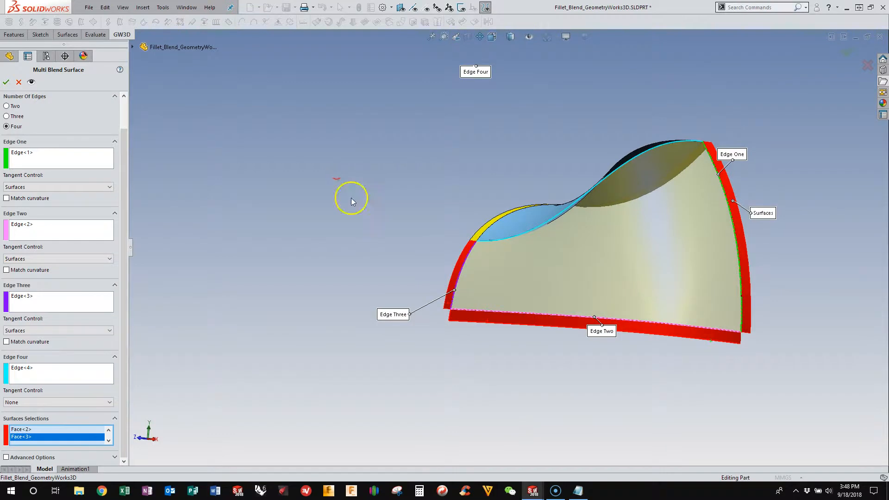
left_click(7, 81)
middle_click_drag(282, 162, 509, 293)
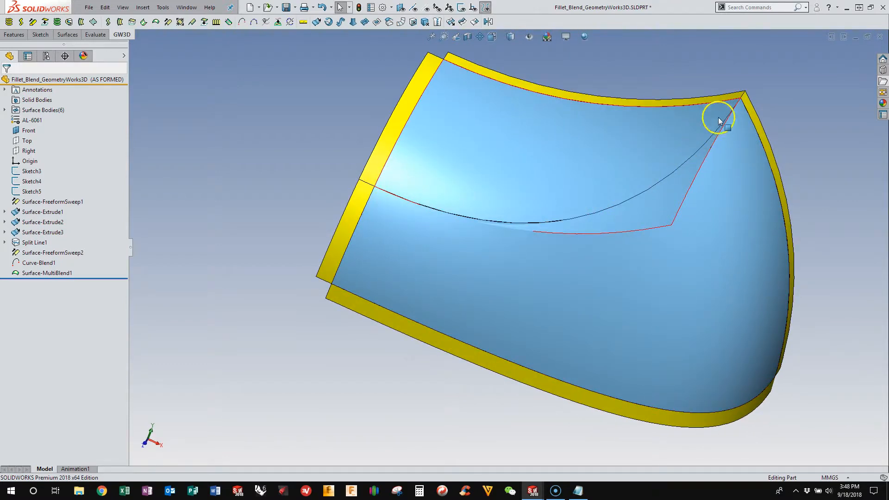
left_click(60, 263)
left_click(232, 216)
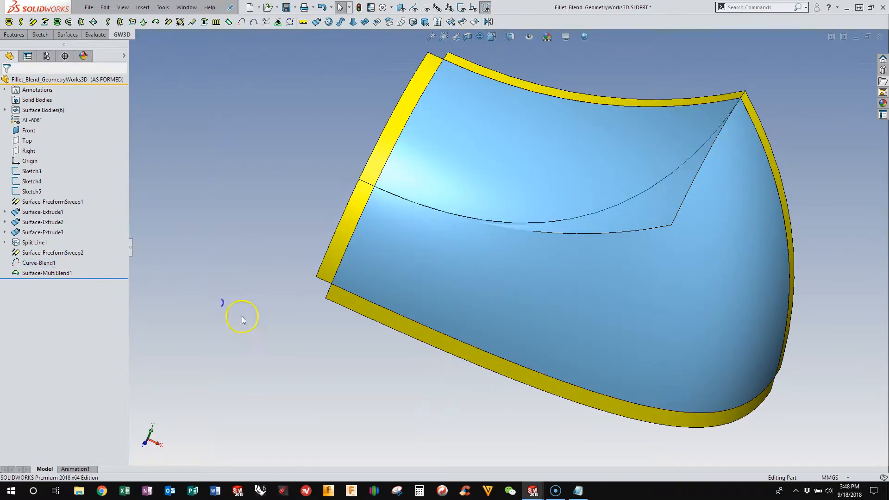
- Examine the NURBS info of the new multi blend surface from several angles and close it
scroll(435, 301, "down", 1)
middle_click_drag(581, 306, 590, 286)
left_click(601, 283)
left_click(303, 22)
middle_click_drag(388, 294, 460, 224)
left_click(18, 82)
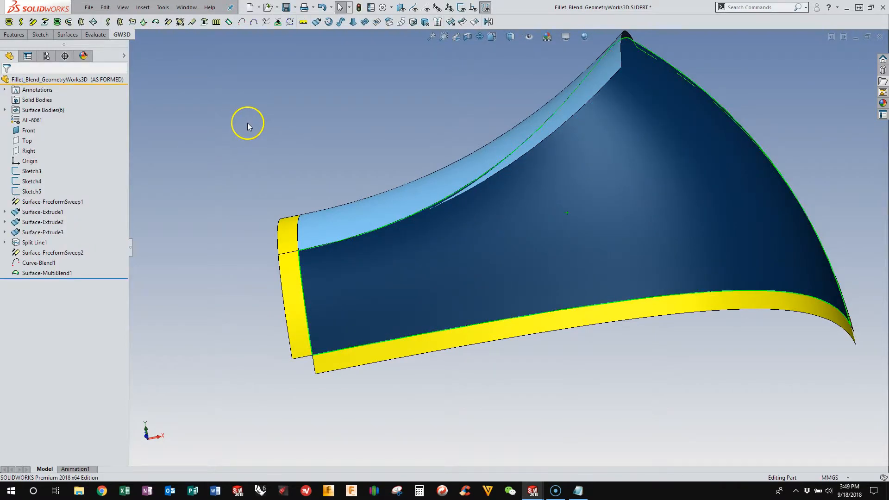
- Check the multi blend surface and its neighbours with zebra stripes and turn the stripes off
left_click(460, 219)
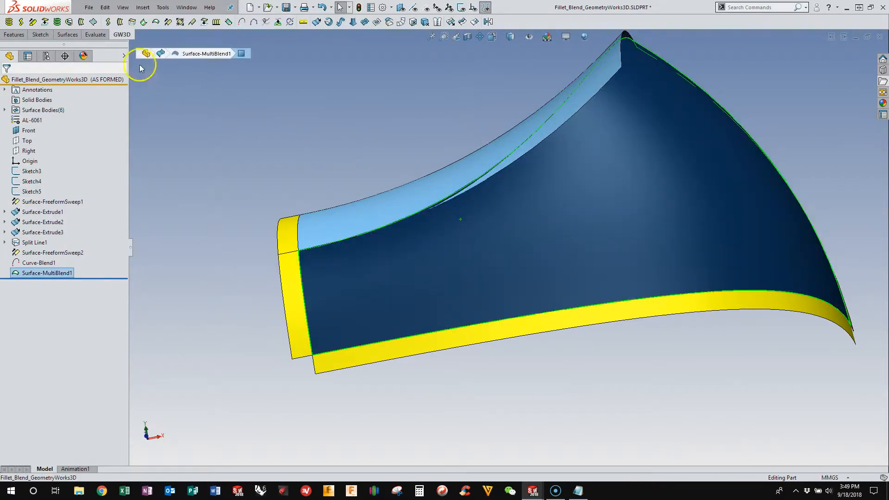
left_click(96, 34)
left_click(139, 22)
middle_click_drag(477, 229, 500, 294)
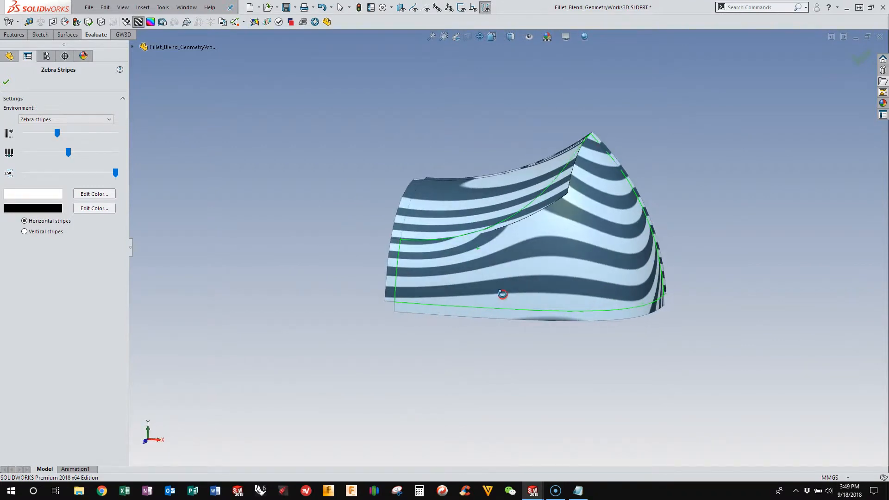
left_click(5, 84)
key("f")
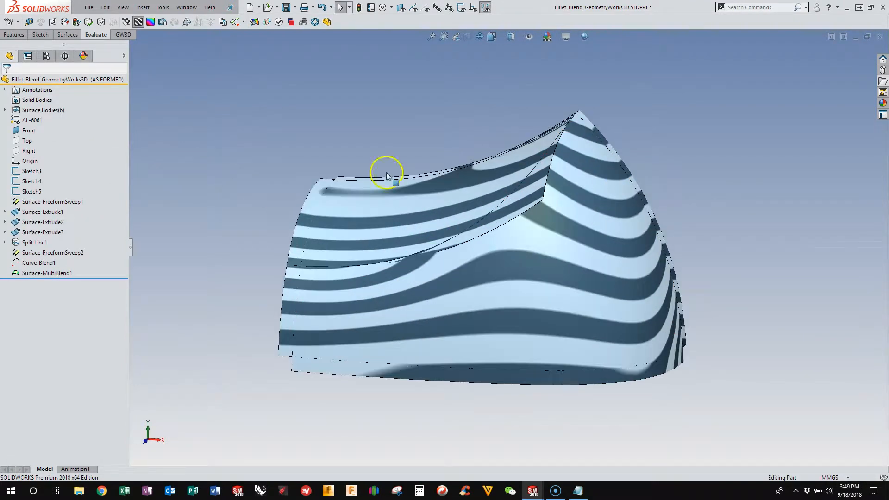
left_click(138, 22)
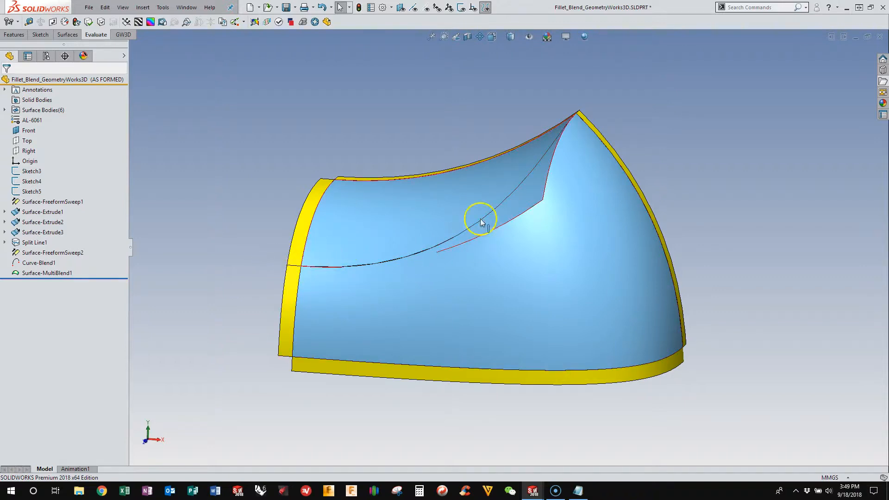
middle_click_drag(472, 235, 462, 325)
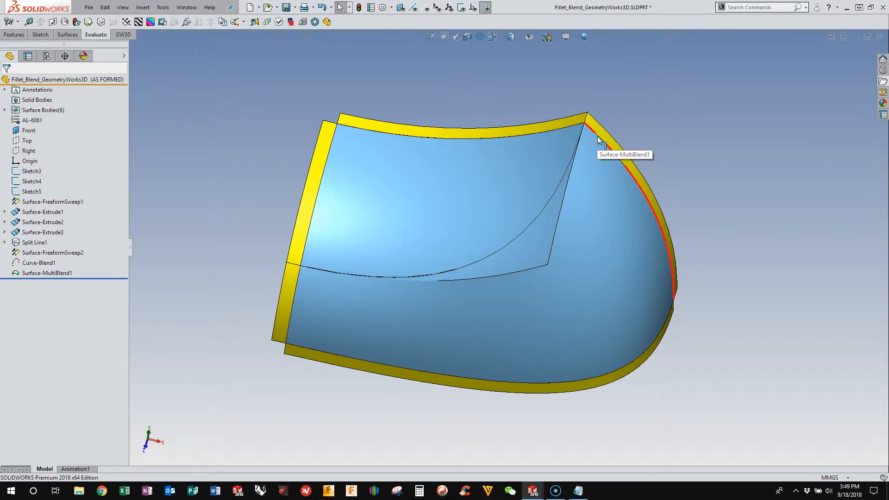
left_click(570, 131)
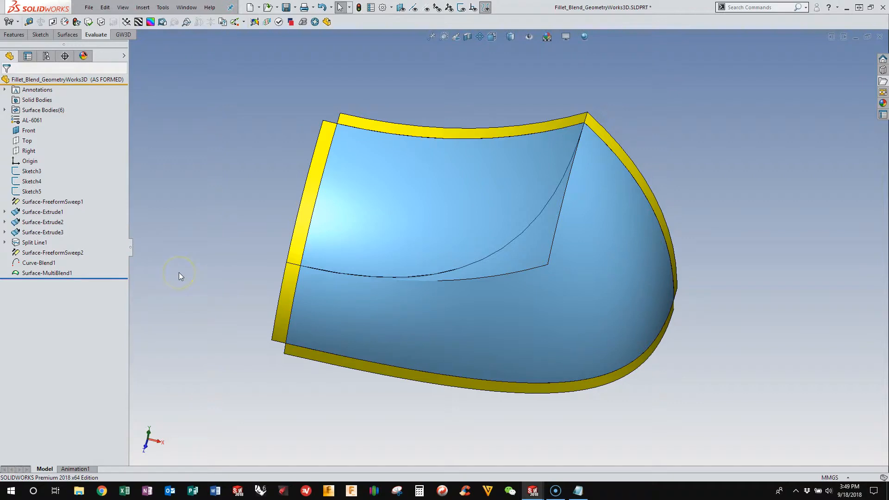
left_click(388, 240)
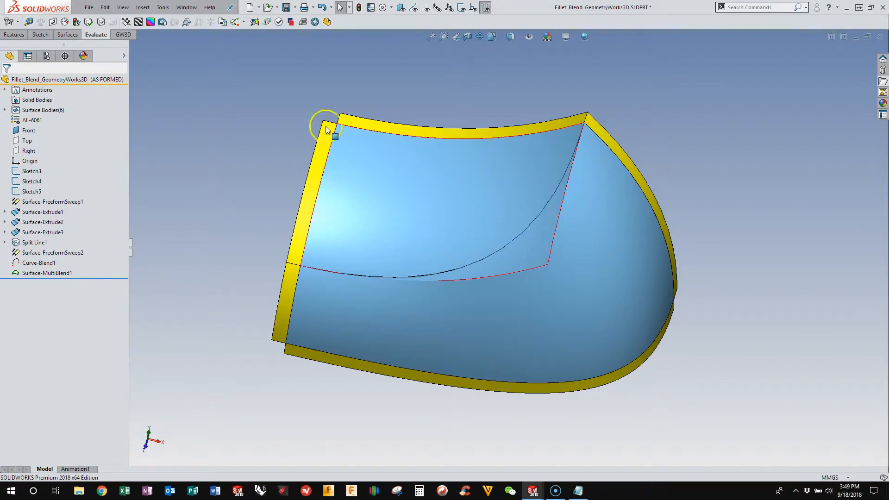
- Start a Tube Surface and choose the blend curve as its centerline, clearing the first selection and picking the curve again
left_click(119, 34)
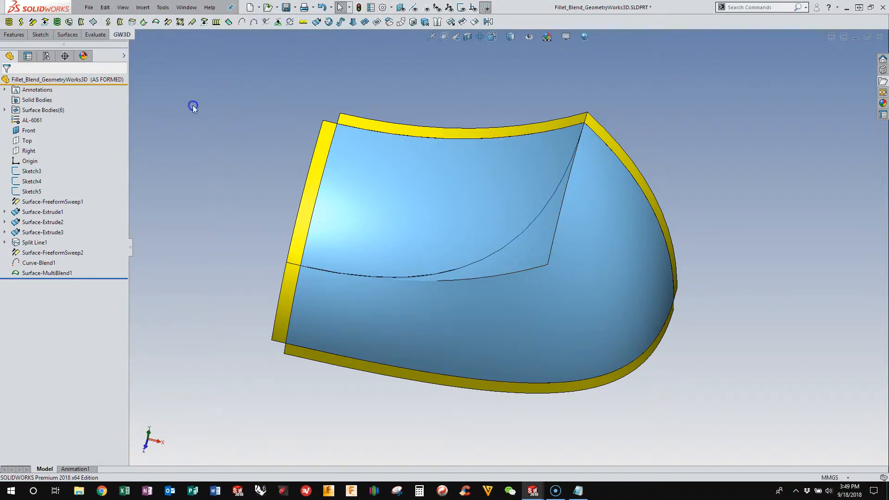
left_click(108, 22)
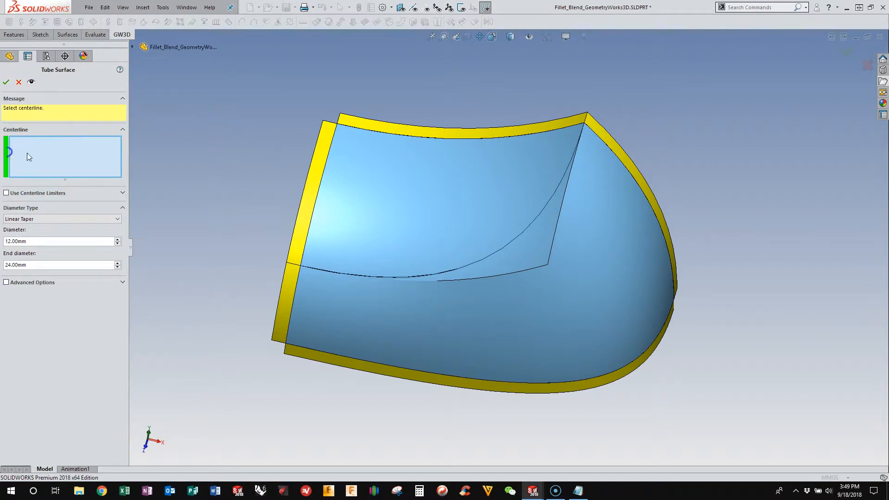
left_click(519, 236)
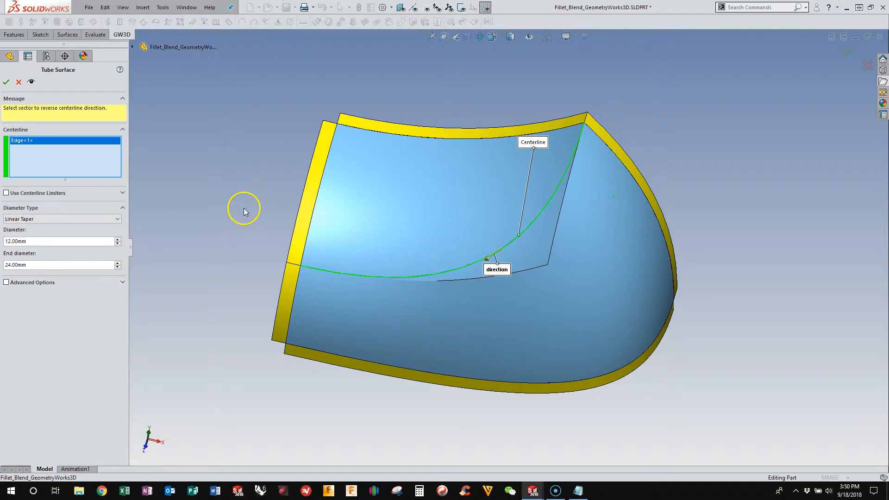
right_click(85, 173)
left_click(143, 174)
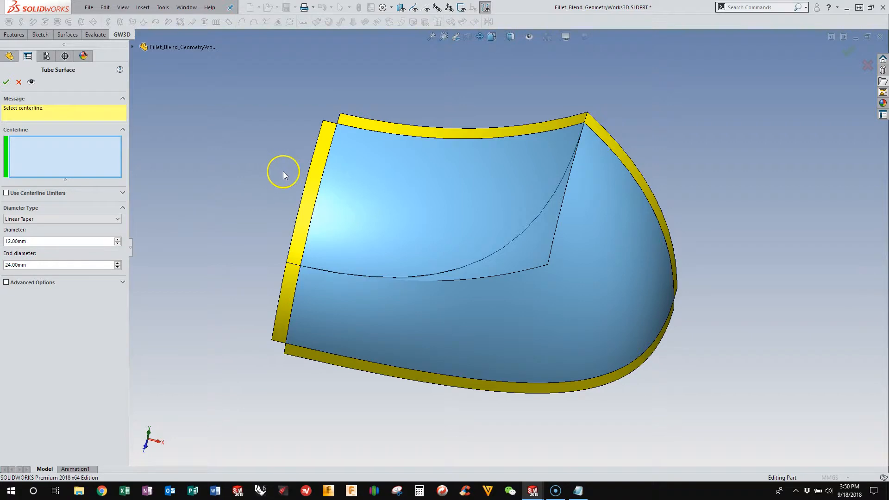
left_click(486, 261)
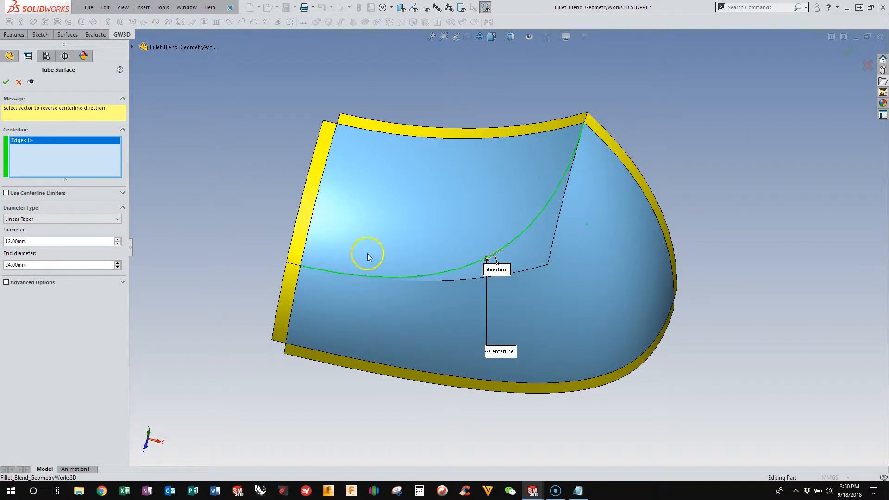
- Create the tube with a Linear Taper diameter of 12 mm at the start and 18 mm at the end
left_click(13, 219)
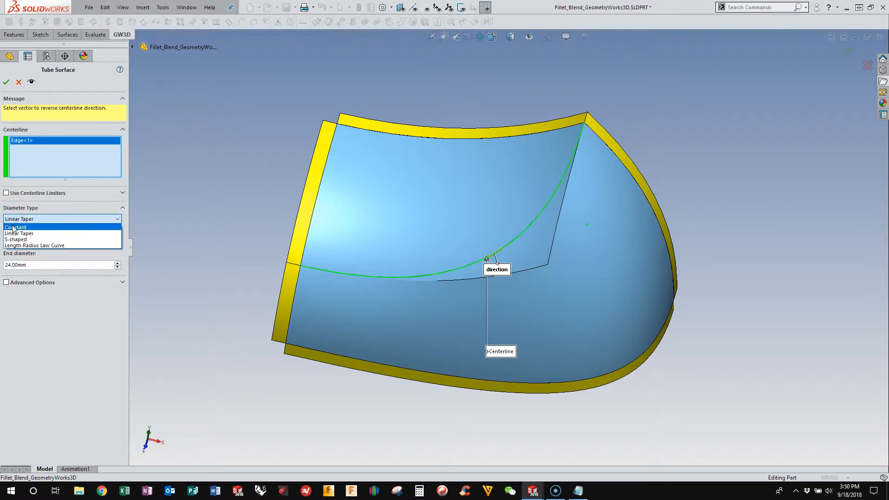
left_click(20, 236)
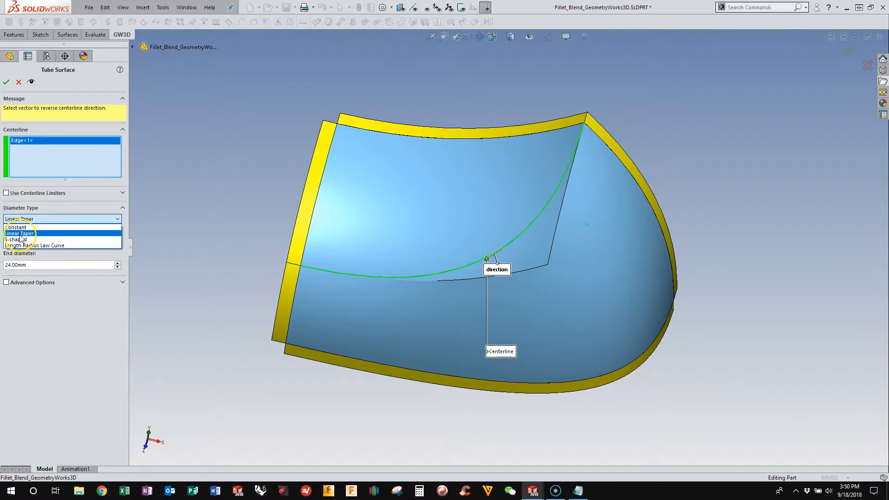
left_click(56, 242)
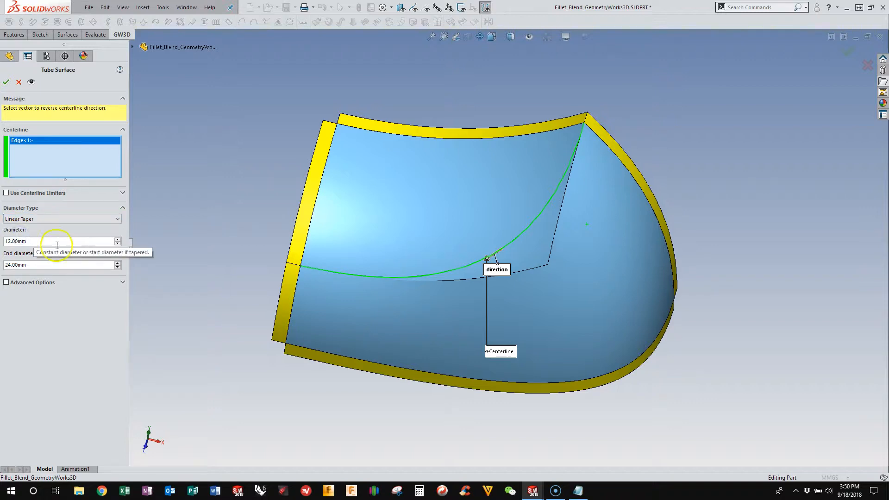
double_click(39, 242)
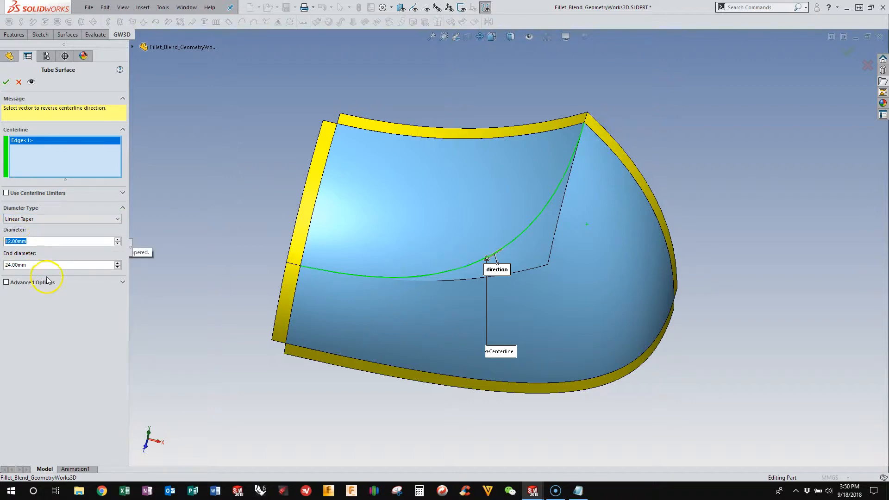
left_click(30, 83)
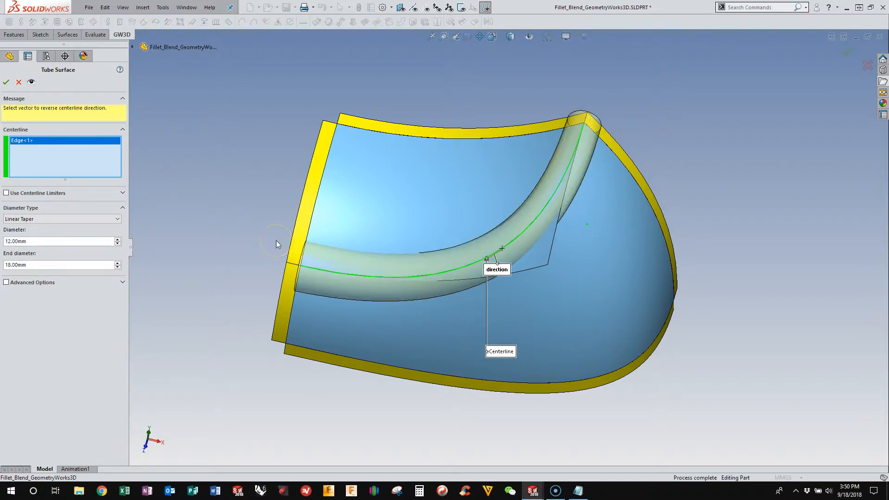
left_click(7, 80)
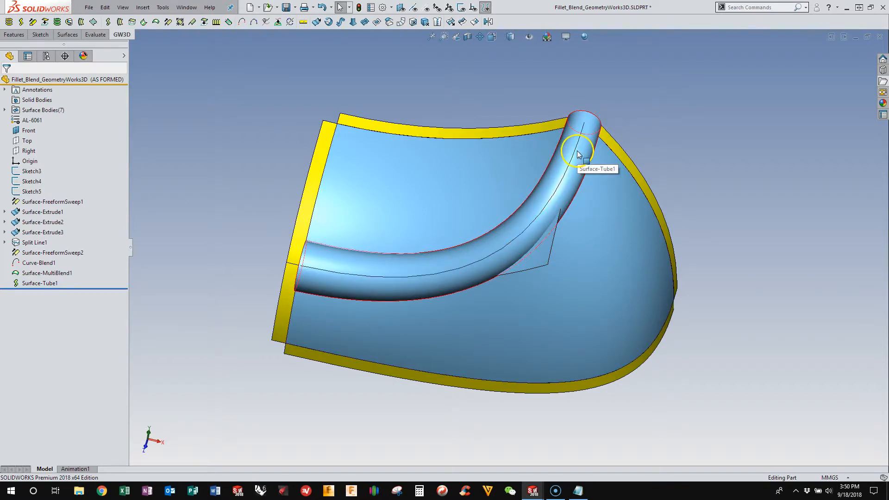
- Save the part with the new tapered tube surface
middle_click_drag(490, 225, 461, 230)
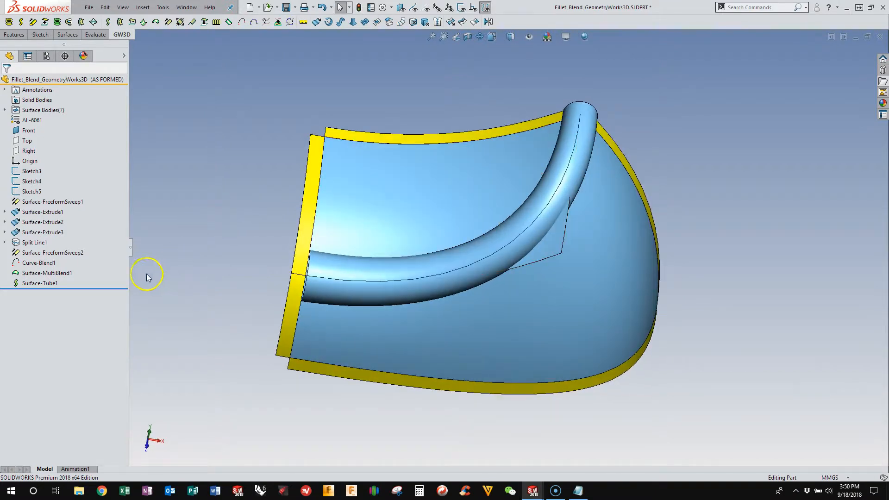
left_click(286, 8)
middle_click_drag(227, 102, 137, 101)
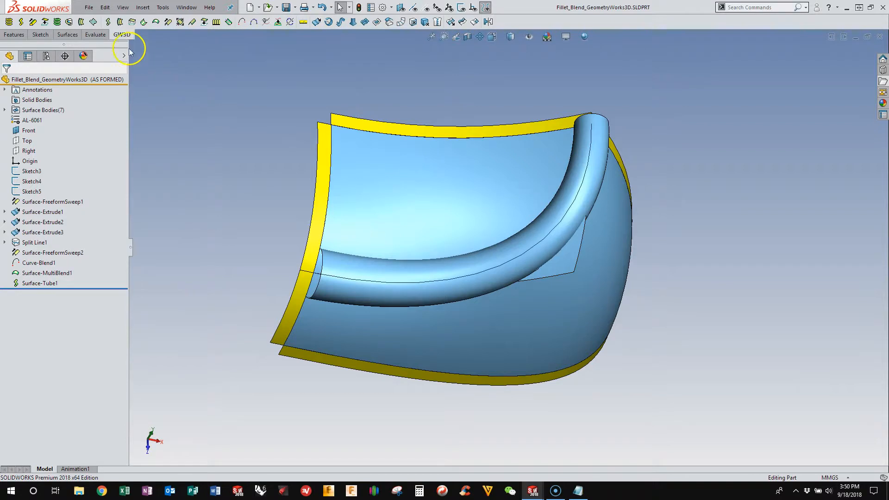
- Split the two large surfaces where the tube passes through them, using an Intersection split line with the tube face as the cutter
left_click(68, 34)
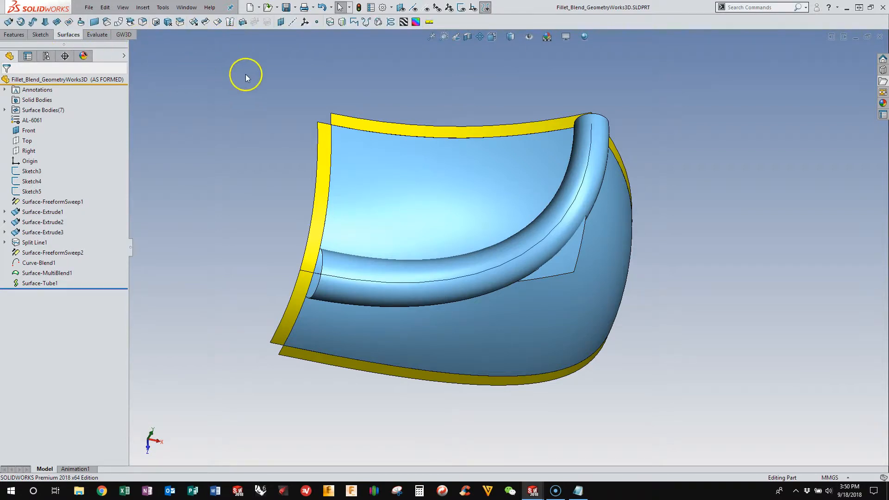
left_click(331, 22)
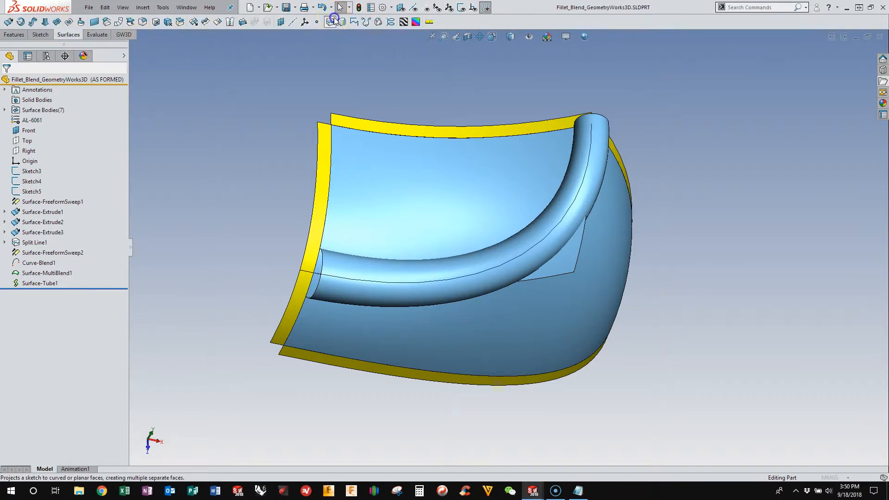
left_click(343, 266)
left_click(80, 207)
left_click(450, 211)
left_click(500, 300)
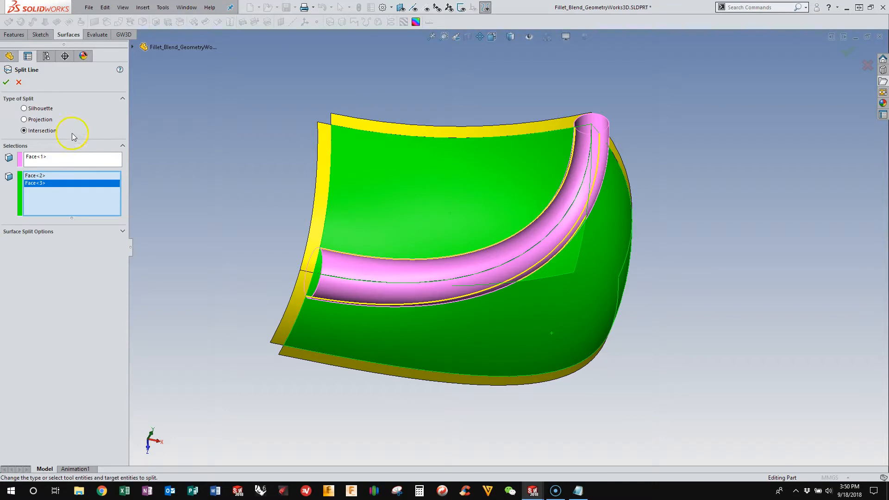
left_click(7, 82)
- Hide the tube surface and delete the split-off faces between the two split lines without patching
left_click(350, 260)
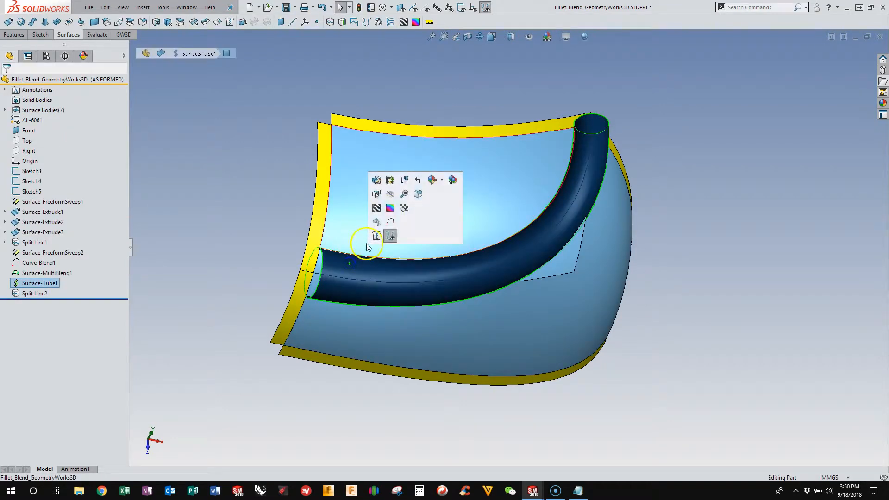
left_click(390, 194)
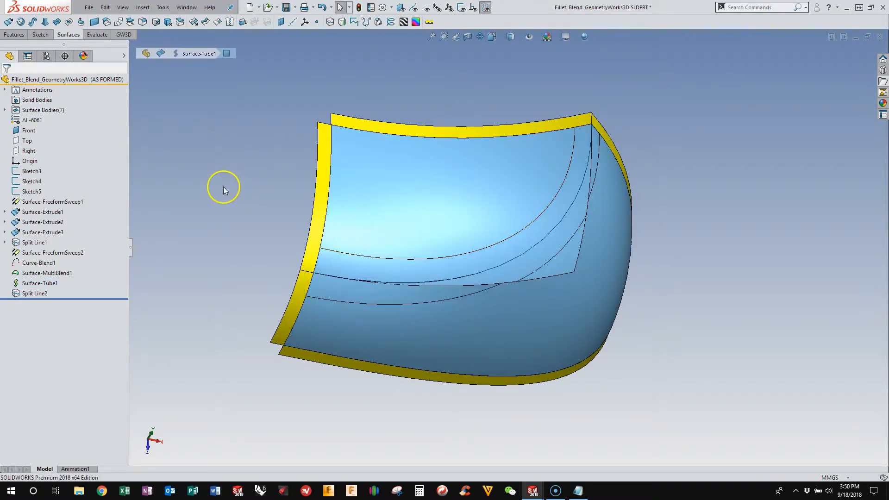
left_click(156, 22)
scroll(368, 243, "down", 3)
left_click(555, 292)
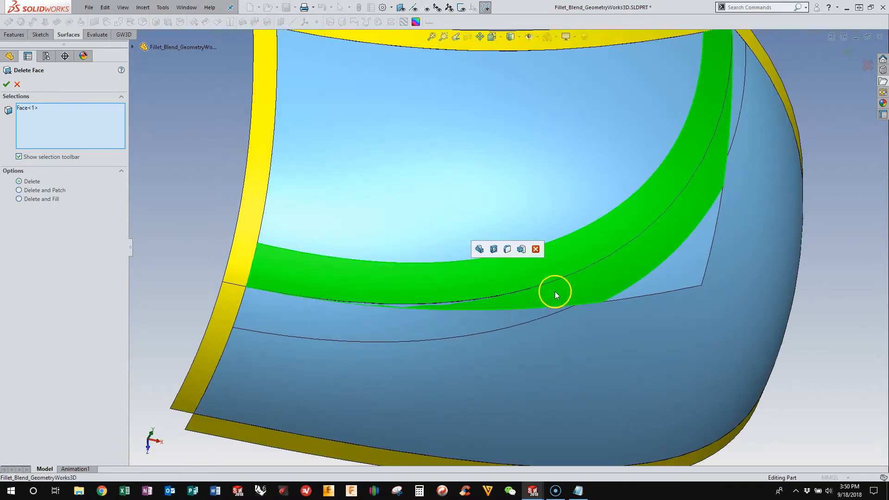
left_click(655, 280)
left_click(440, 312)
left_click(7, 84)
key("f")
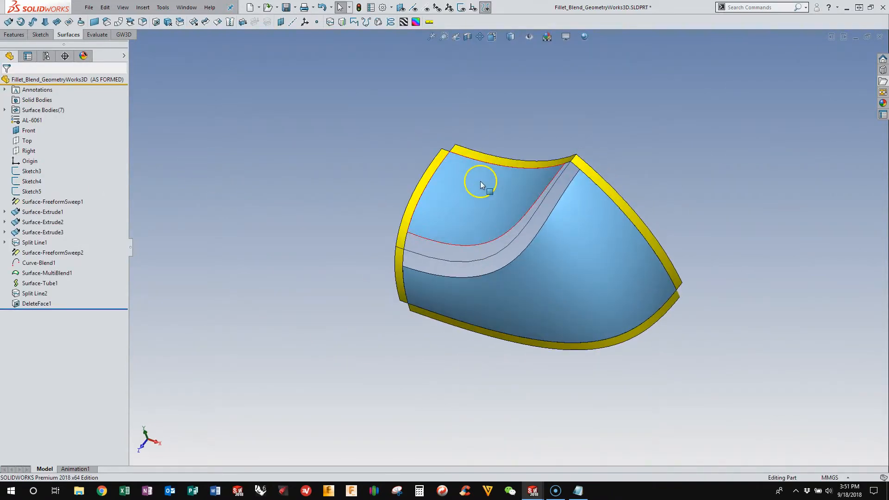
- Hide the extruded border strips along the upper and side edges of the two large surfaces
left_click(537, 163)
left_click(595, 93)
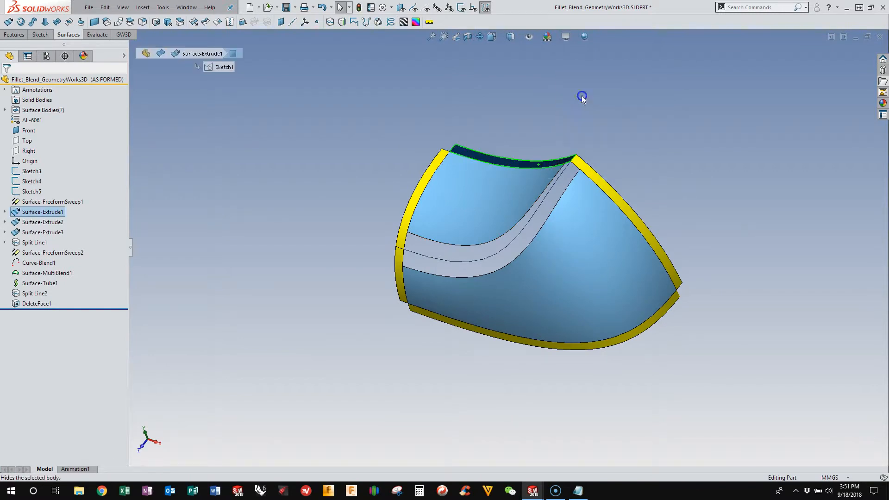
scroll(430, 141, "down", 3)
left_click(420, 150)
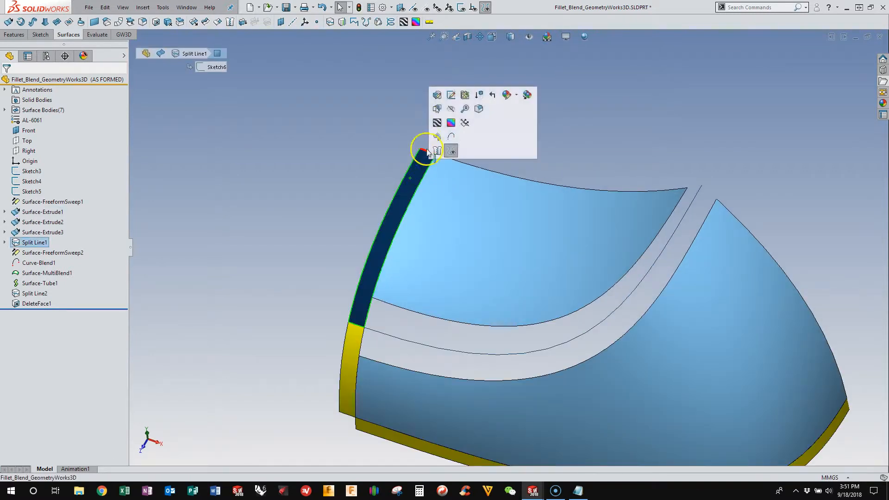
left_click(456, 121)
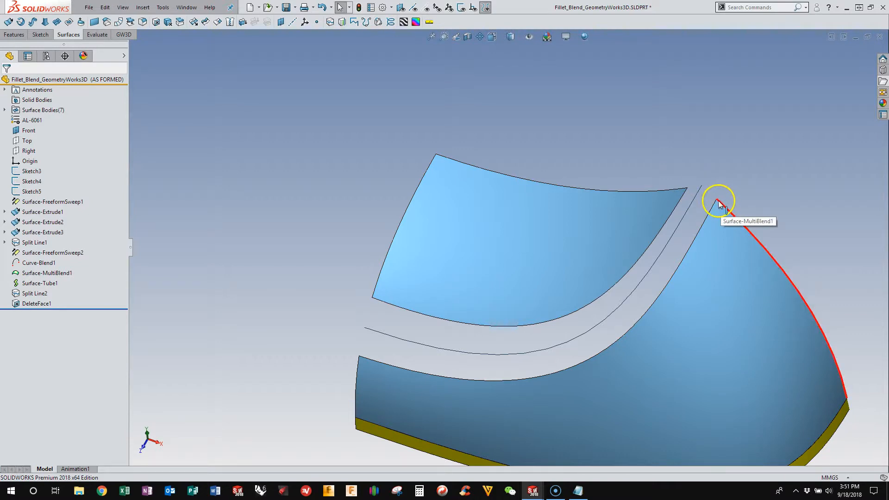
- Bridge the gap's upper end with a Blend Curve between the surface corners, tangent to both outer edges, using Curvature (linear method) with G3 continuity
scroll(720, 203, "down", 2)
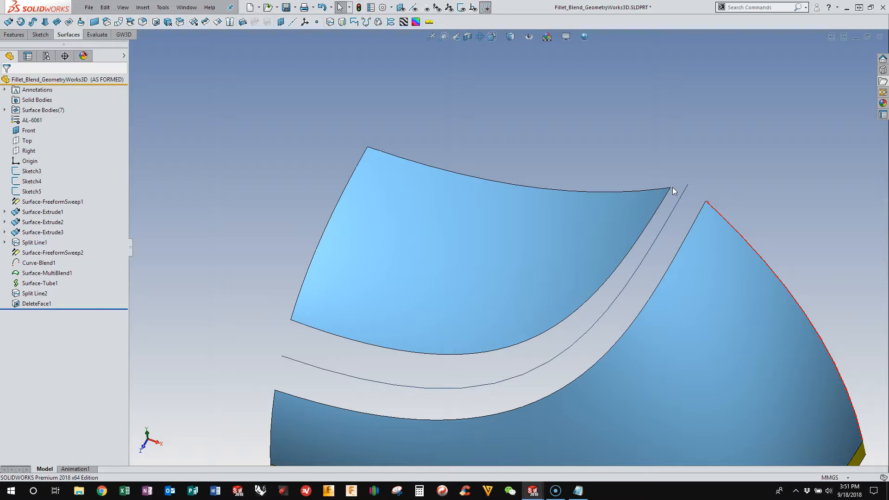
left_click(559, 155)
left_click(183, 84)
left_click(124, 35)
left_click(208, 121)
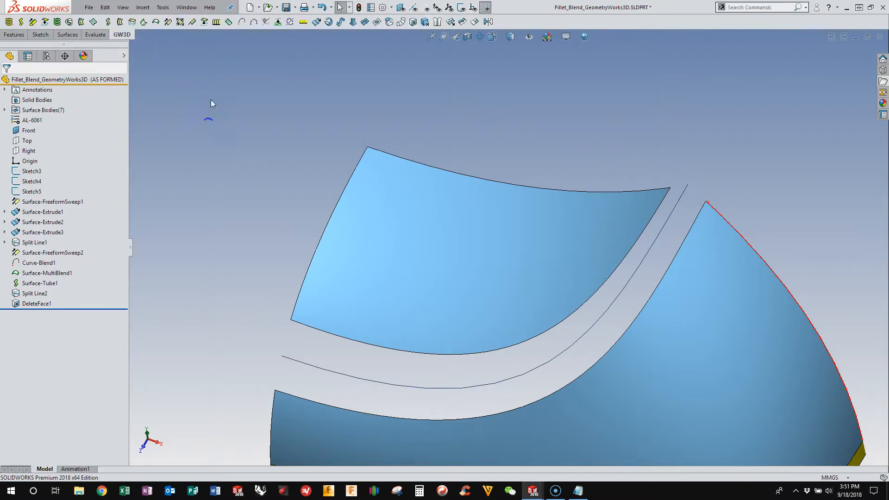
left_click(241, 21)
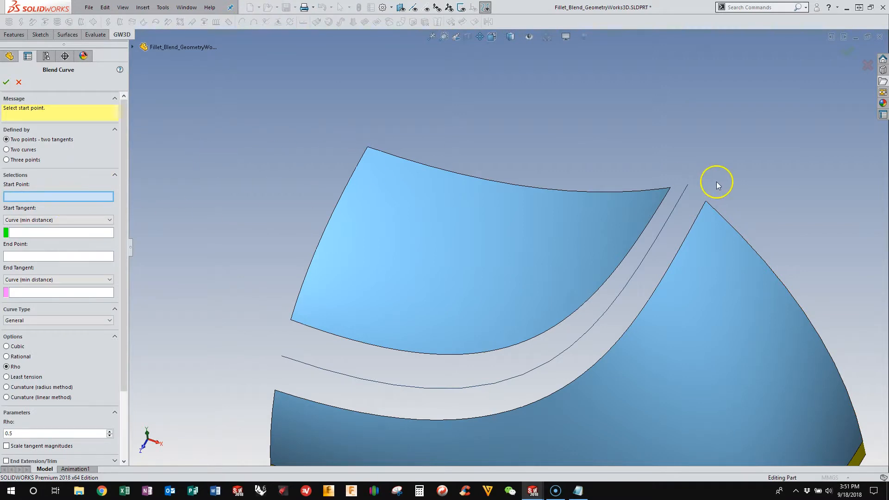
left_click(670, 189)
left_click(664, 190)
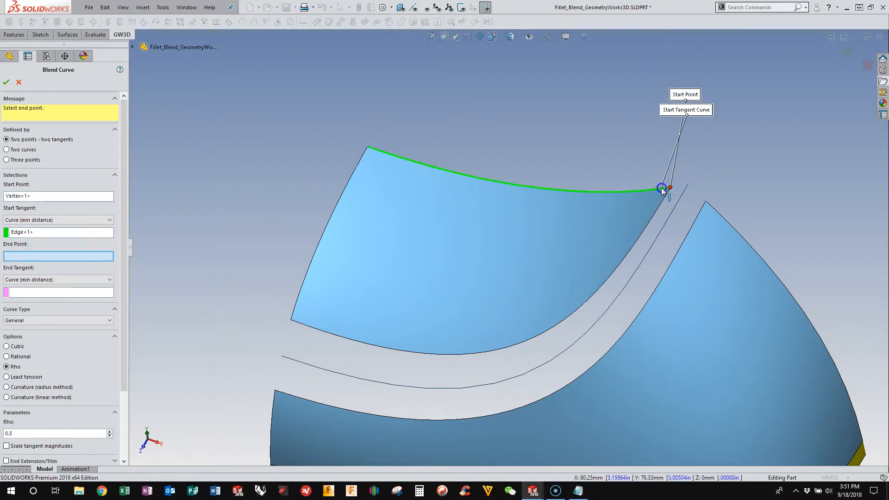
left_click(706, 203)
left_click(708, 206)
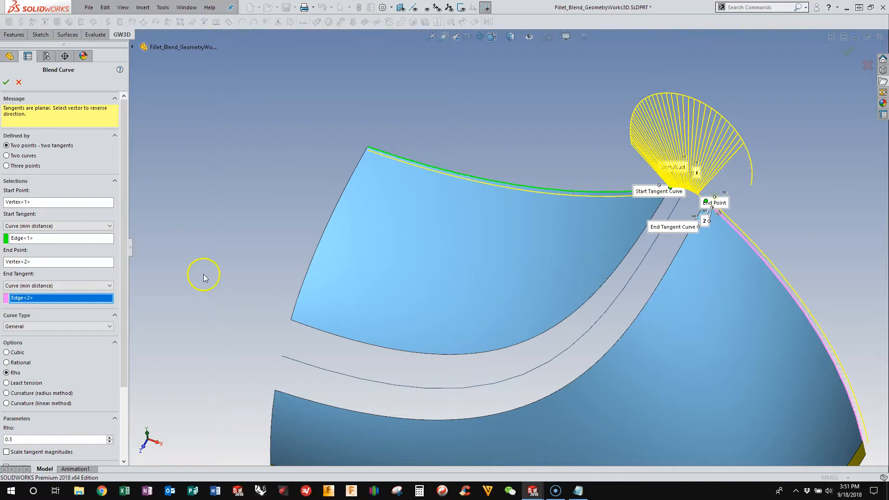
left_click(8, 405)
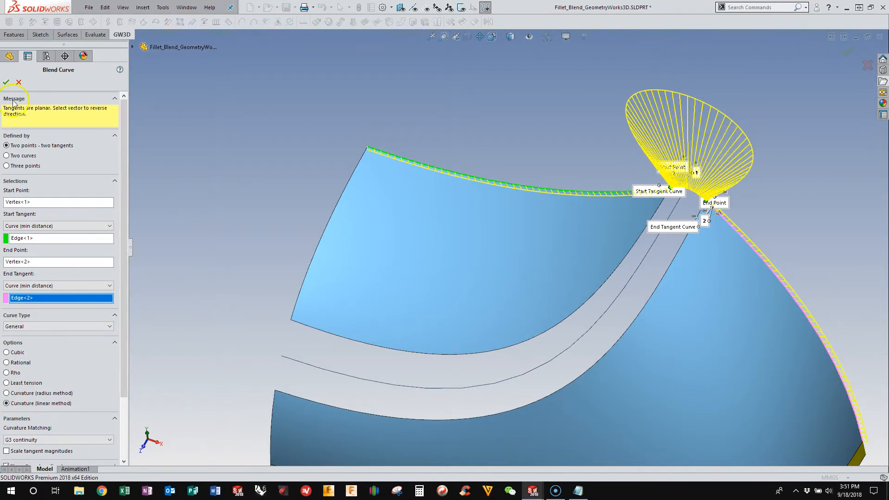
left_click(7, 84)
- Create a second G3 Blend Curve across the gap's other end, from the lower surface's corner to the upper's, tangent to both side edges
scroll(388, 203, "up", 4)
middle_click_drag(389, 204, 369, 181)
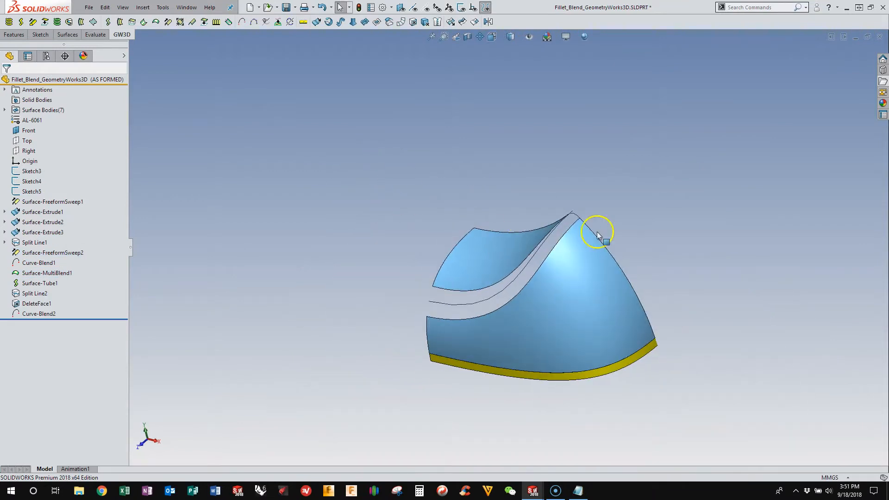
scroll(598, 234, "down", 4)
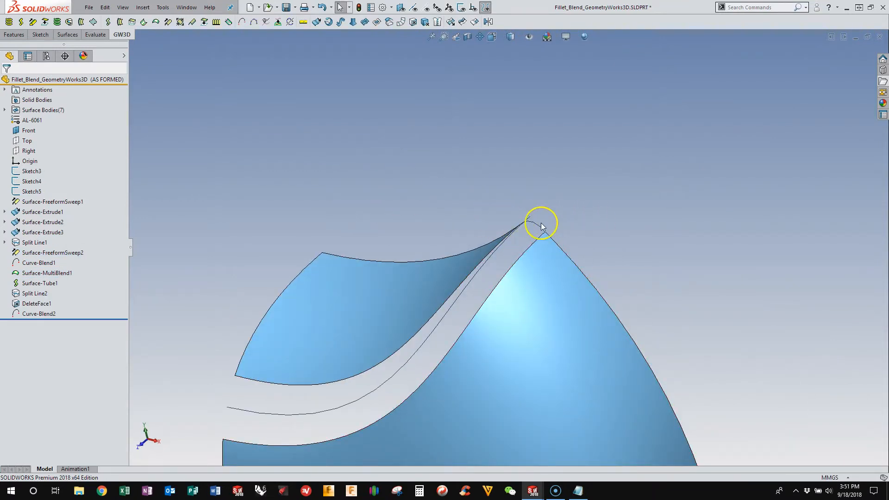
middle_click_drag(541, 223, 557, 292)
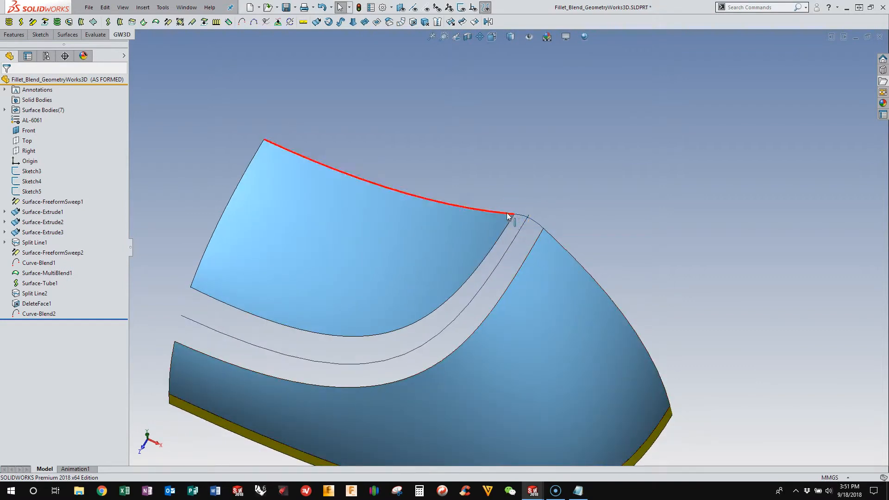
left_click(520, 213)
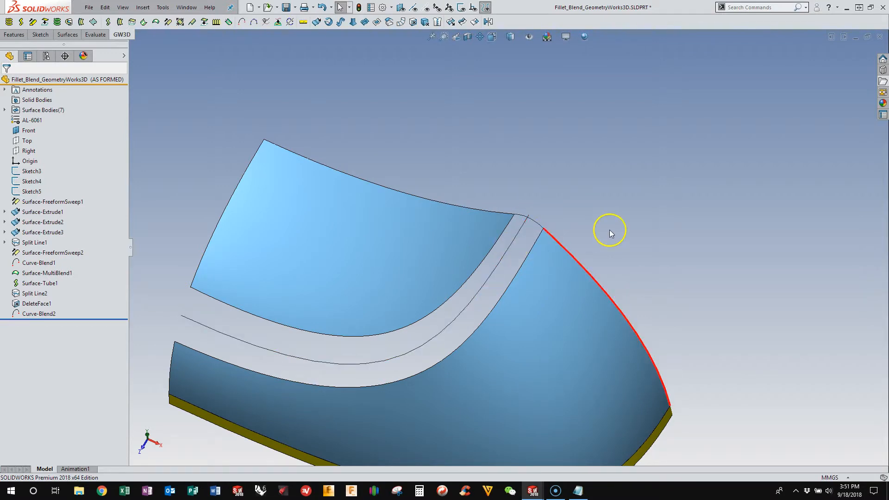
left_click(242, 22)
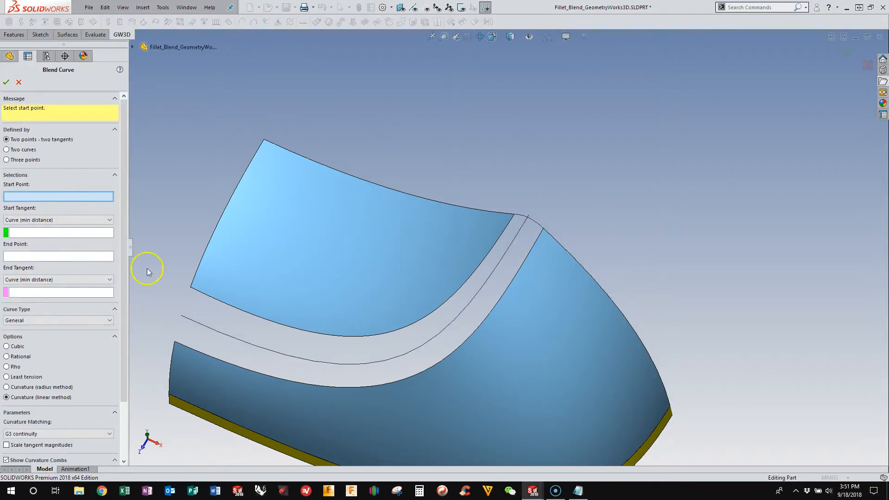
left_click(177, 345)
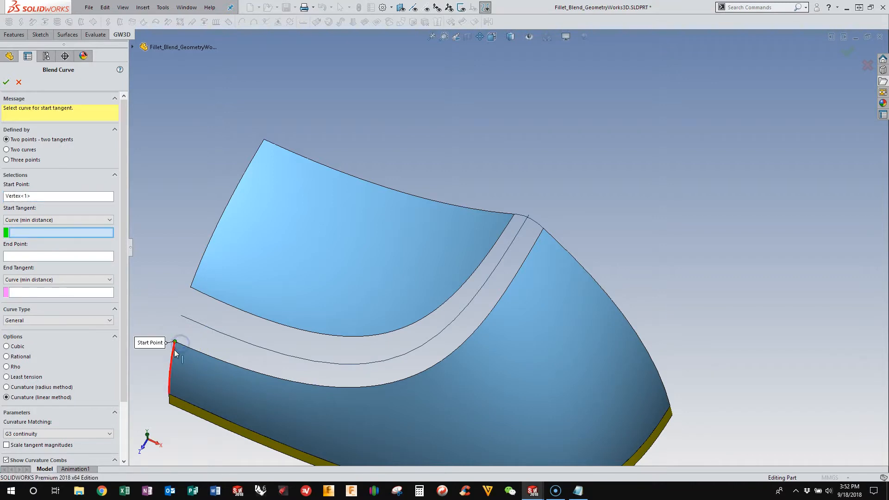
left_click(174, 350)
left_click(191, 288)
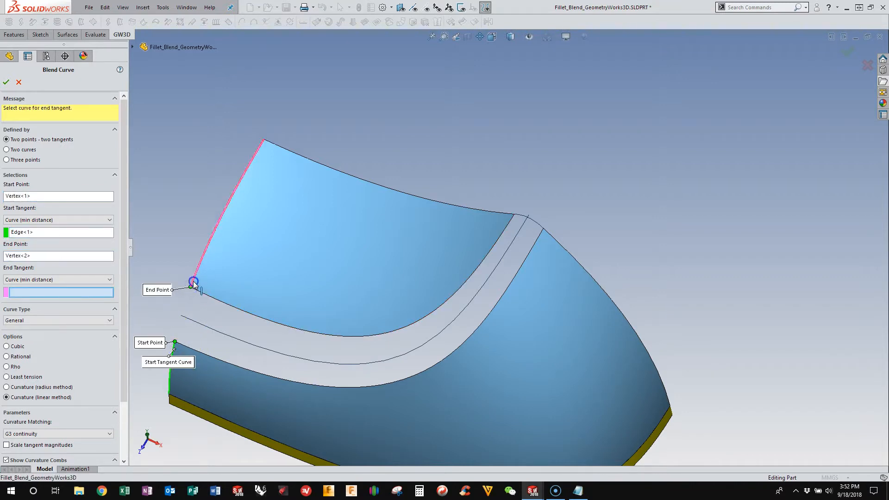
left_click(194, 282)
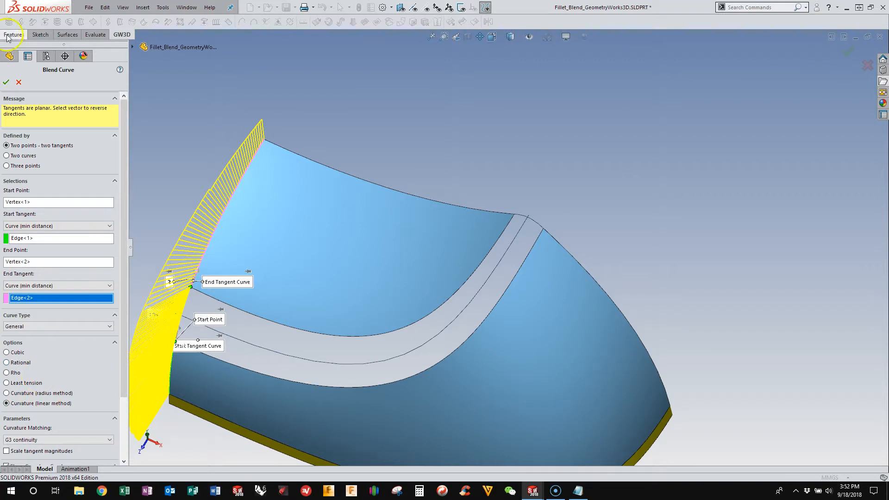
left_click(5, 86)
- Start a Boundary Surface with the gap's two long edges as Direction 1 and set both to Tangency To Face
scroll(519, 127, "up", 3)
middle_click_drag(449, 137, 477, 106)
scroll(335, 275, "down", 4)
middle_click_drag(335, 274, 330, 253)
left_click(68, 35)
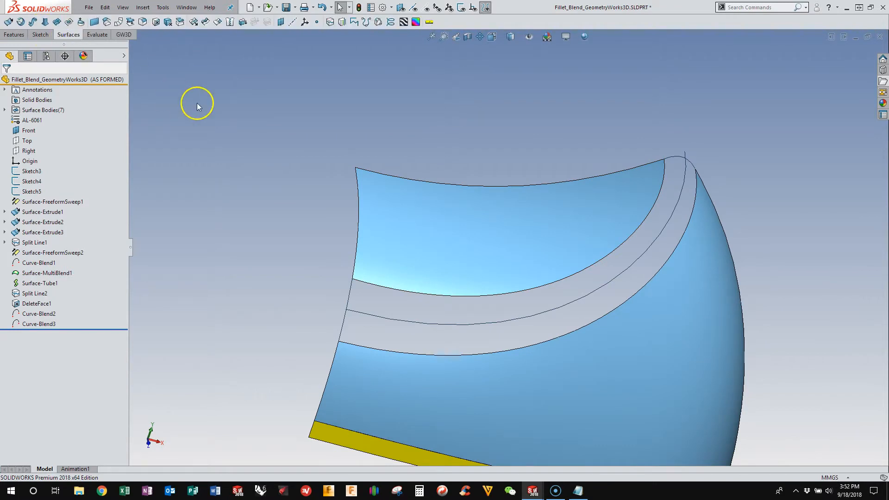
left_click(56, 22)
left_click(433, 298)
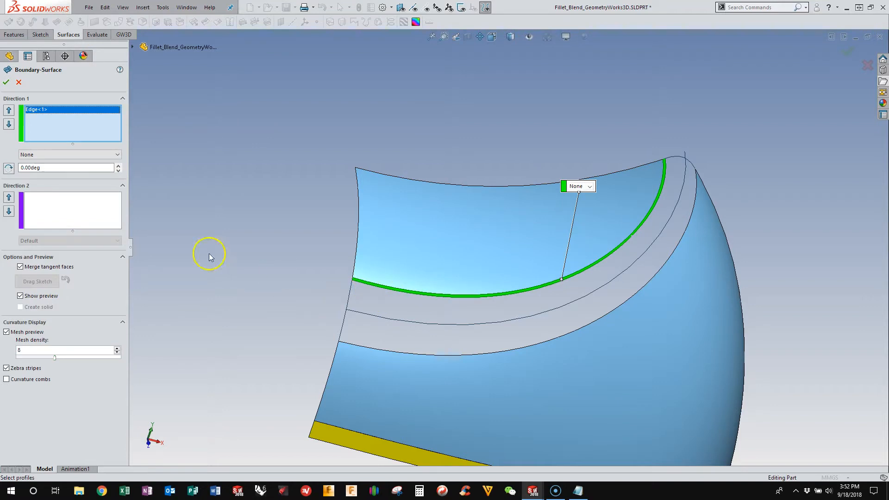
left_click(491, 354)
left_click(600, 420)
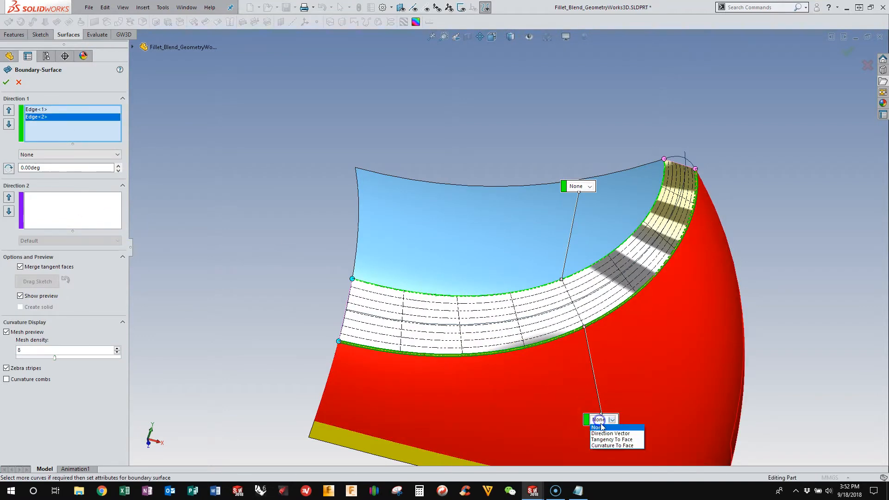
left_click(611, 439)
left_click(576, 188)
left_click(582, 204)
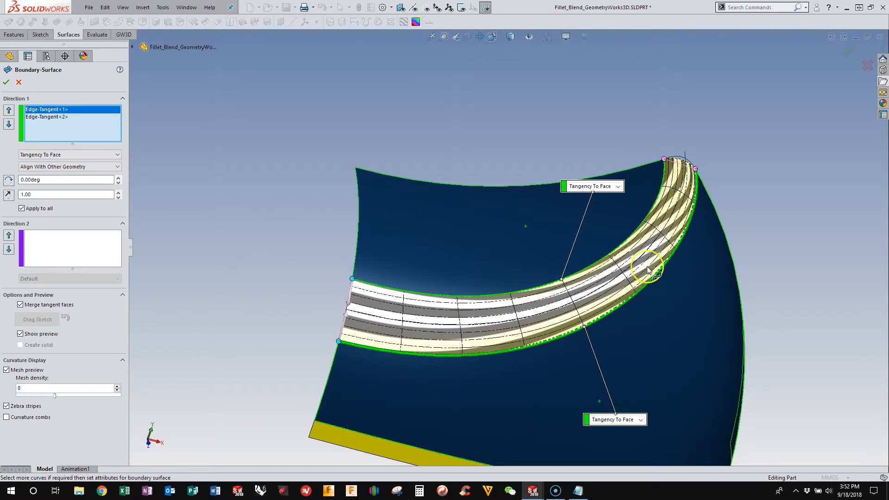
- Add the two blend curves at the ends of the gap as the boundary surface's Direction 2 curves
left_click(79, 244)
scroll(663, 188, "down", 3)
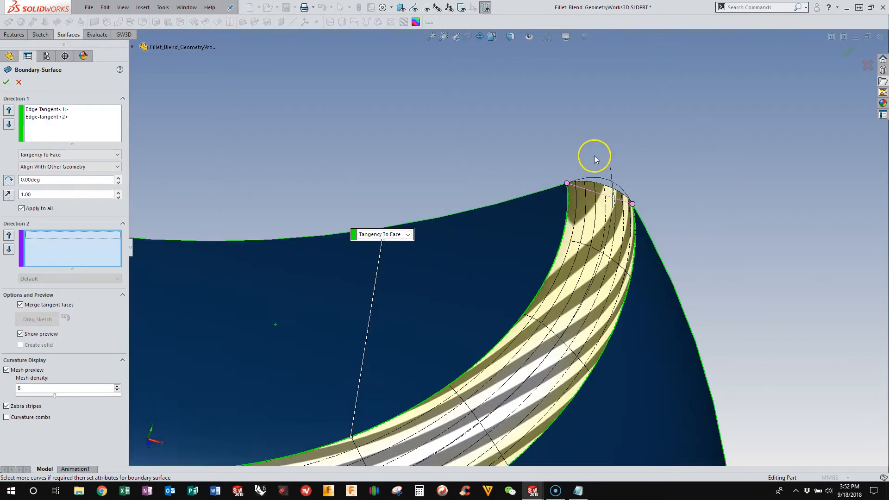
left_click(595, 178)
scroll(687, 186, "up", 3)
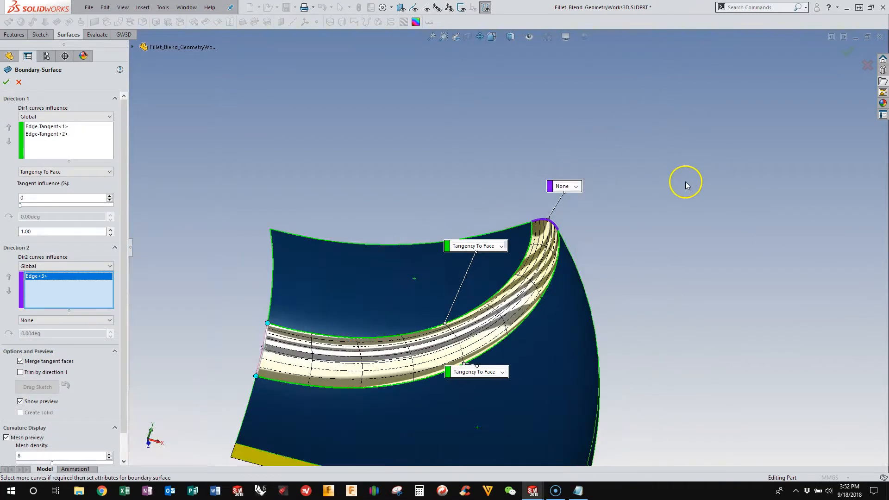
middle_click_drag(687, 185, 606, 223)
scroll(351, 296, "down", 2)
scroll(463, 264, "down", 1)
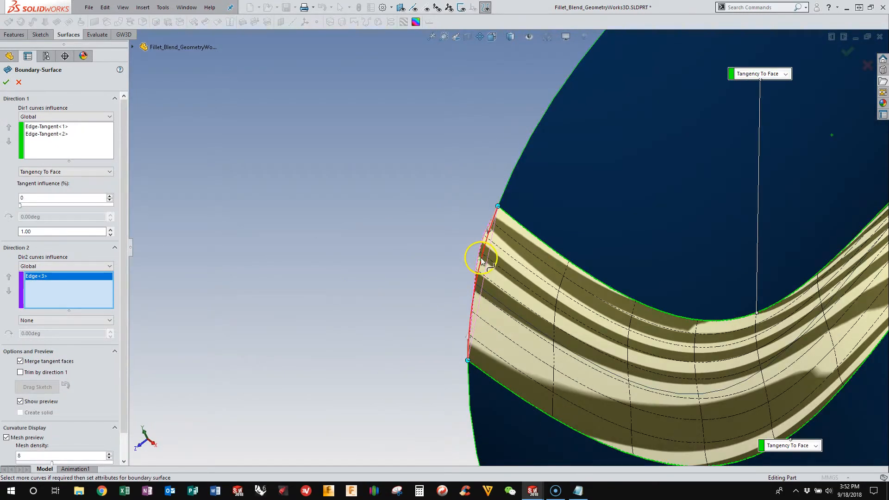
scroll(450, 291, "down", 2)
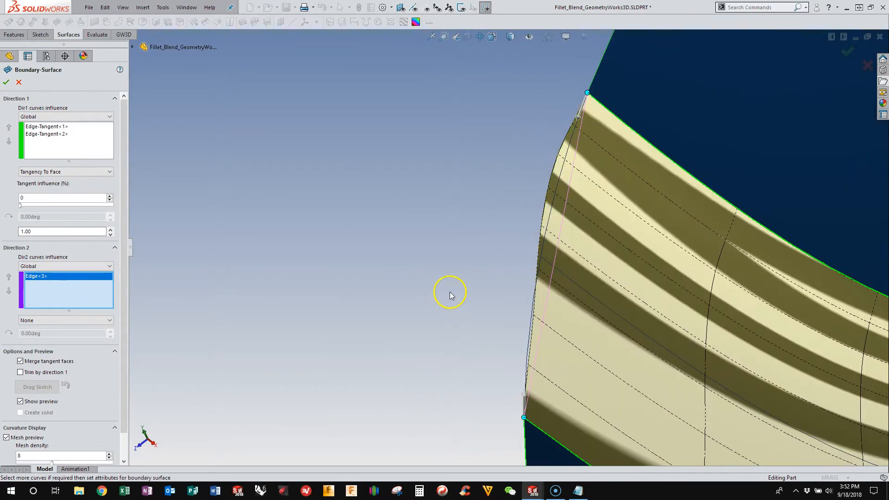
left_click(544, 240)
scroll(456, 327, "up", 3)
middle_click_drag(457, 327, 621, 241)
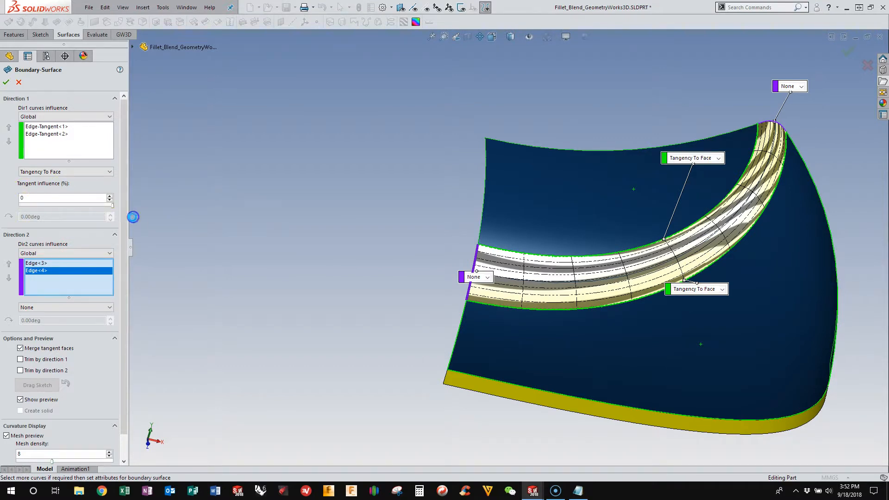
- Set the Direction 1 tangent influence to 100% and create the boundary surface across the gap
left_click_drag(133, 216, 162, 220)
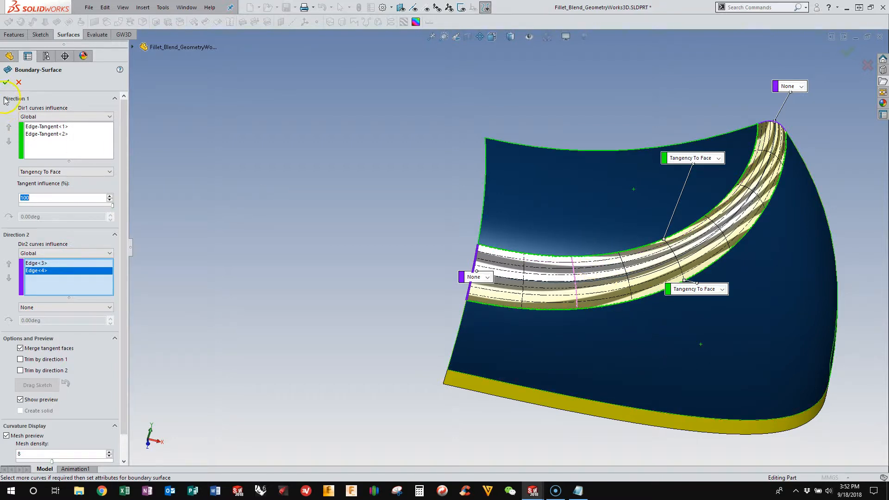
left_click(6, 82)
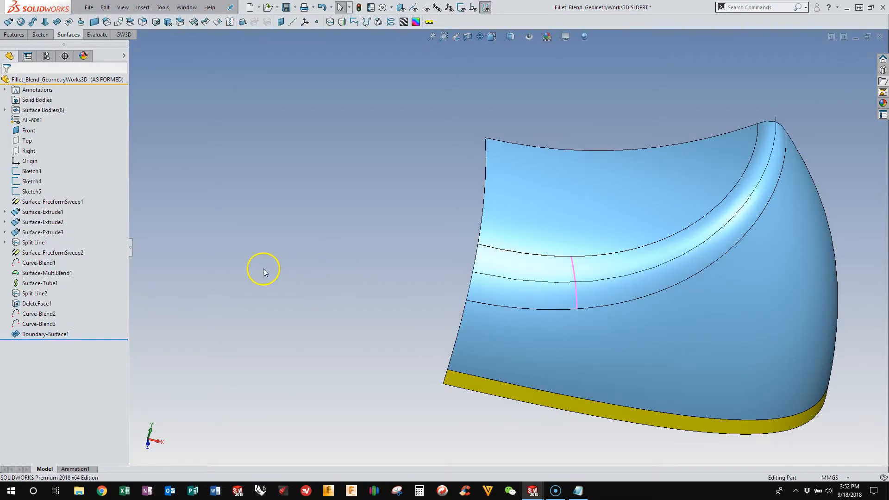
- Examine the new boundary surface's transitions into the upper and lower surfaces, both close up and from several angles
middle_click_drag(262, 268, 246, 260)
scroll(226, 301, "down", 10)
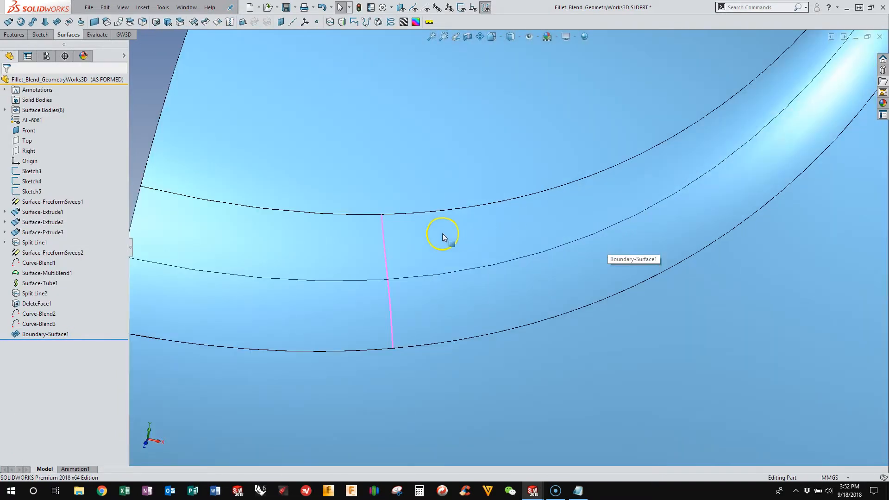
middle_click_drag(443, 234, 407, 253)
scroll(398, 247, "up", 5)
scroll(539, 147, "up", 2)
scroll(467, 170, "down", 4)
middle_click_drag(494, 248, 500, 279)
left_click(454, 263)
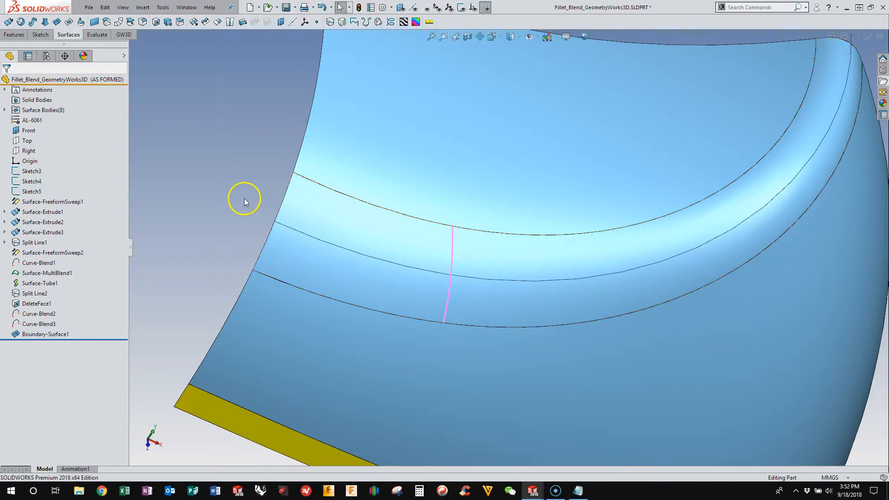
scroll(452, 236, "up", 4)
middle_click_drag(451, 235, 482, 238)
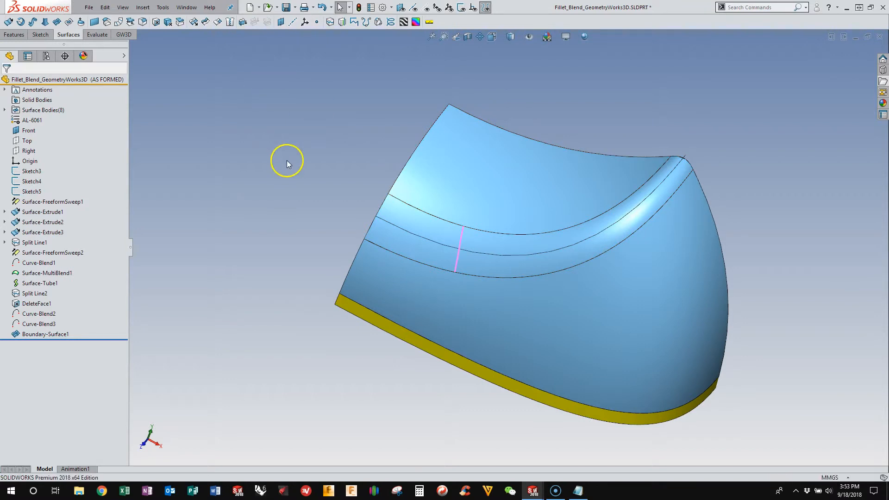
- Knit the upper surface, the boundary surface and the lower surface together without creating a solid or merging entities
scroll(520, 256, "down", 3)
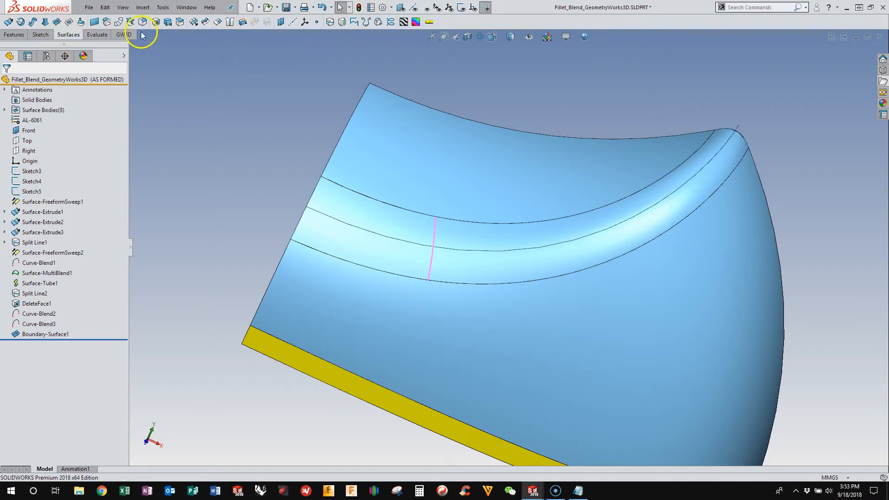
left_click(230, 23)
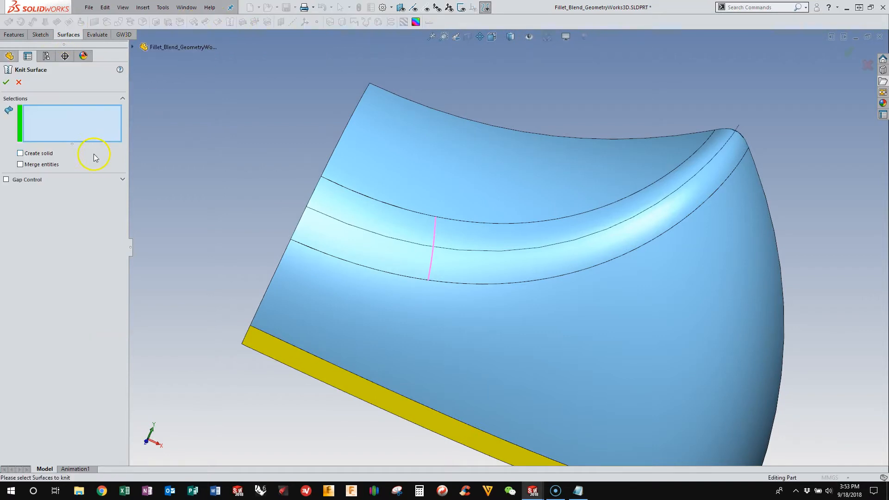
left_click(460, 199)
left_click(476, 263)
left_click(437, 321)
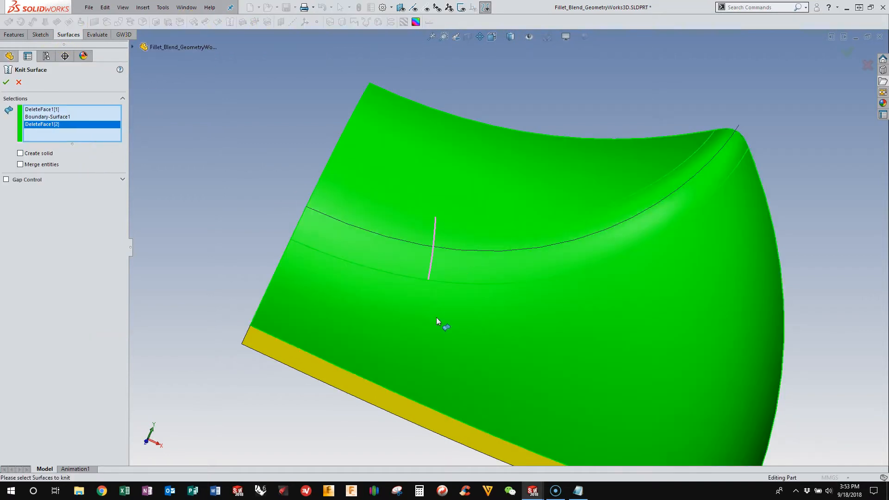
left_click(6, 82)
- Turn off the display of curves to hide the line running along the middle of the blend
middle_click_drag(256, 123, 290, 193)
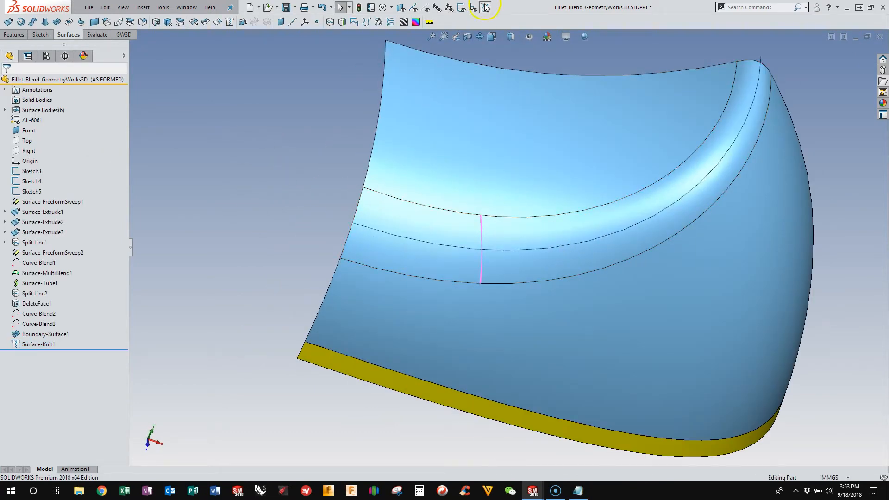
middle_click_drag(340, 172, 574, 216)
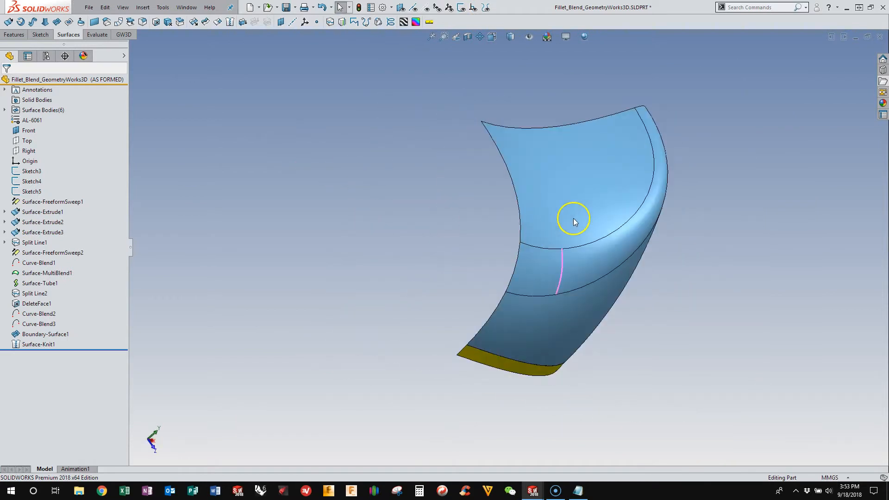
middle_click_drag(653, 223, 499, 194)
left_click(184, 133)
- Run a Deviation Analysis on the edge between the upper surface and the blend, and close it after checking
left_click(97, 35)
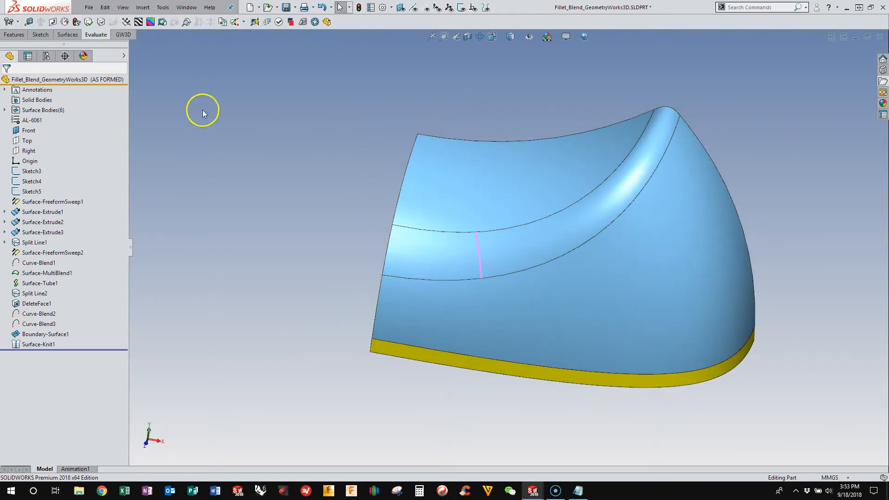
left_click(126, 21)
left_click(493, 228)
left_click(66, 153)
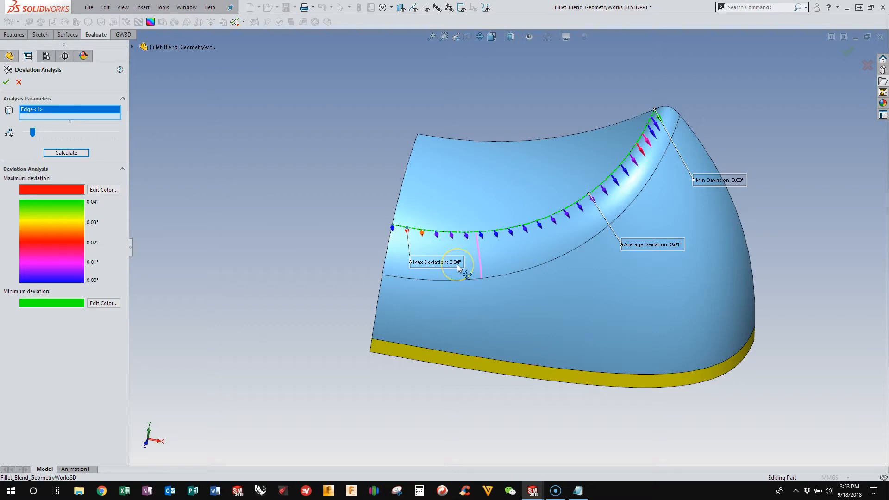
scroll(459, 268, "down", 2)
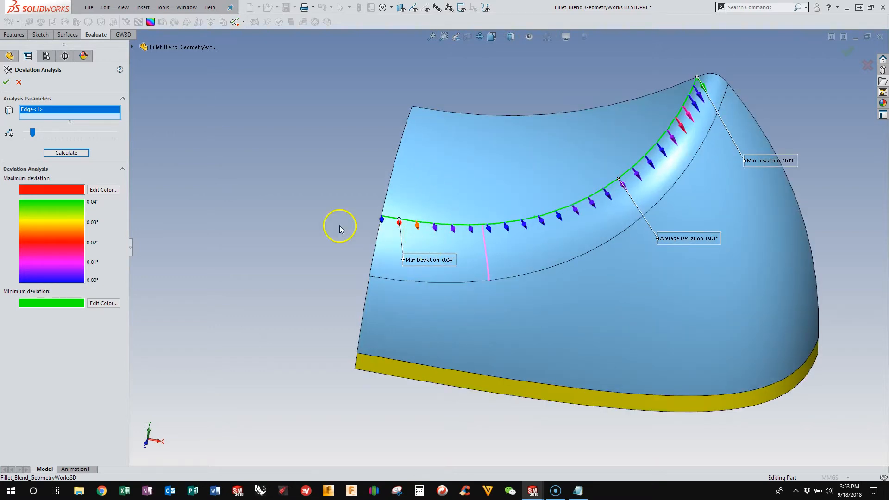
left_click(19, 84)
- Run a Deviation Analysis on the edge between the blend and the lower surface, and close it after checking
left_click(427, 266)
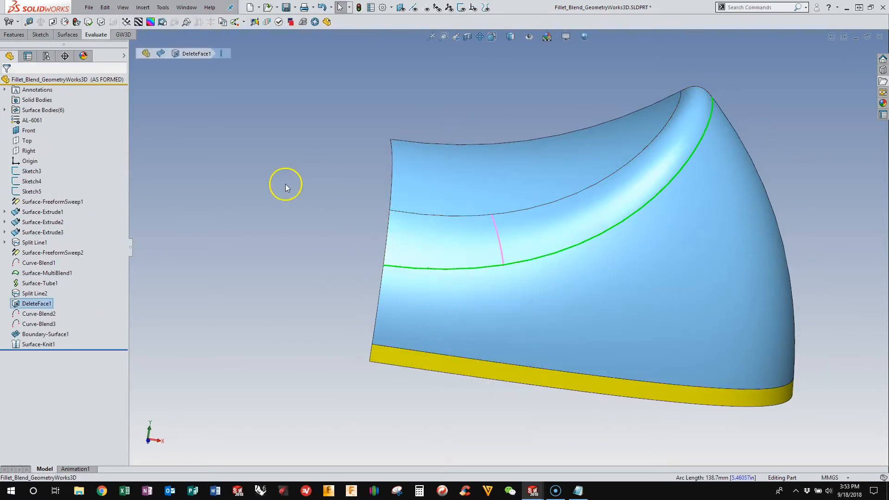
left_click(126, 21)
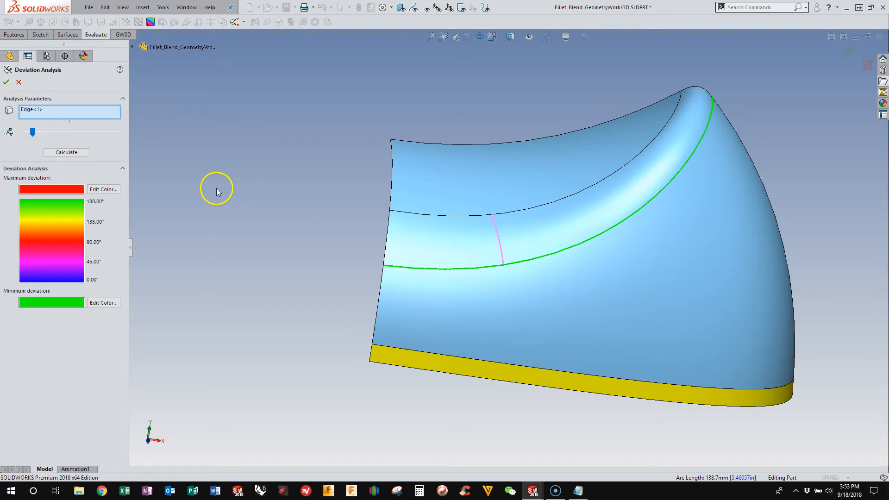
left_click(66, 152)
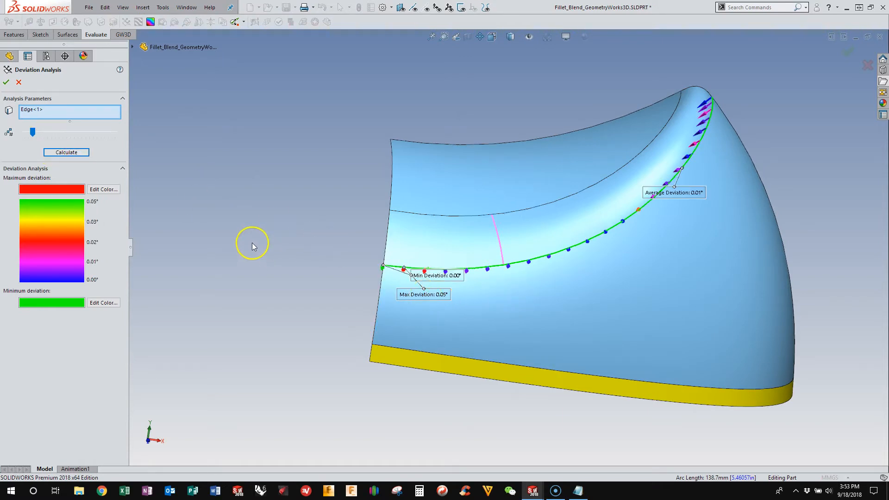
left_click(19, 83)
- Check how the reflections flow across both blend edges with horizontal Zebra Stripes, and turn the stripes off again
scroll(536, 212, "down", 5)
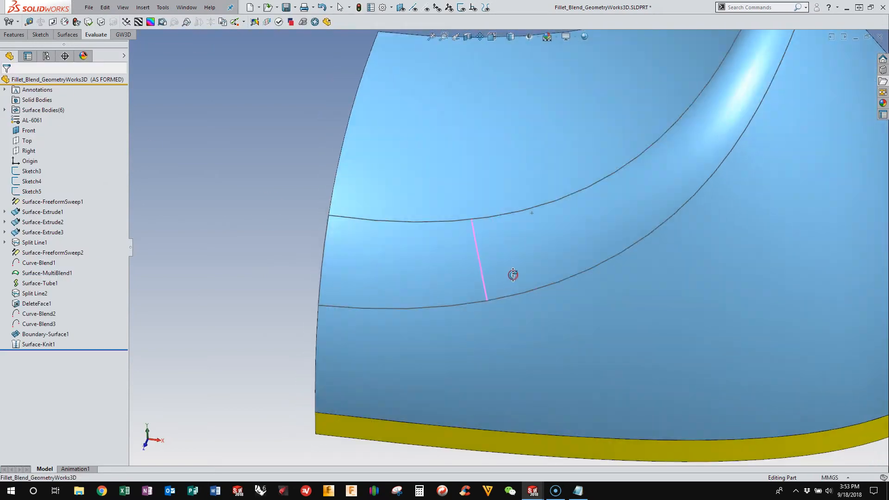
middle_click_drag(513, 275, 500, 268)
scroll(621, 270, "up", 5)
middle_click_drag(620, 271, 597, 218)
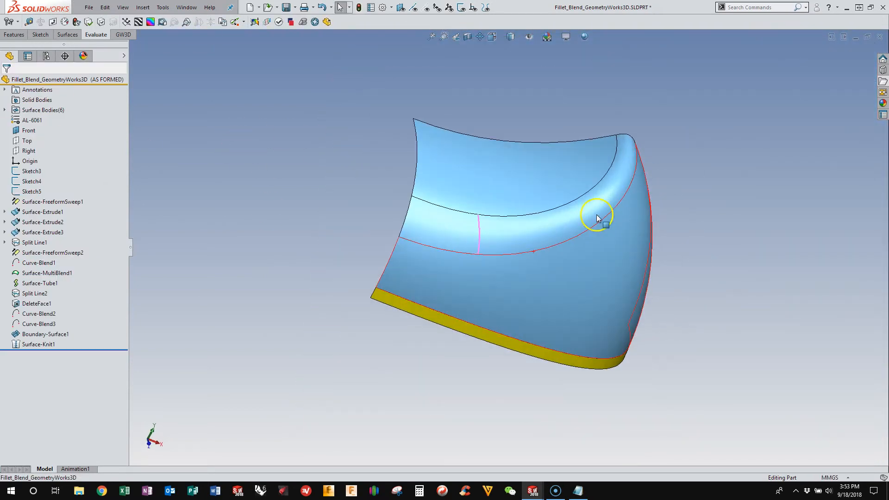
left_click(138, 22)
scroll(654, 202, "down", 2)
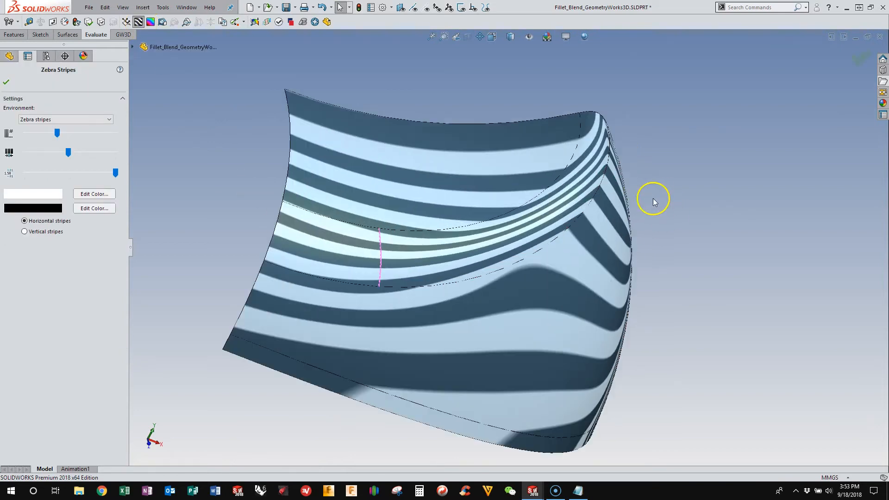
middle_click_drag(318, 284, 288, 254)
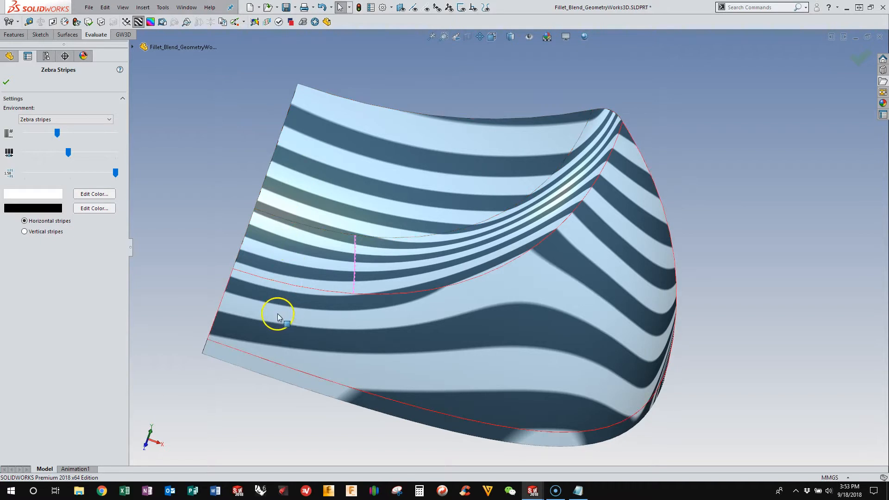
middle_click_drag(274, 238, 318, 266)
scroll(318, 268, "down", 5)
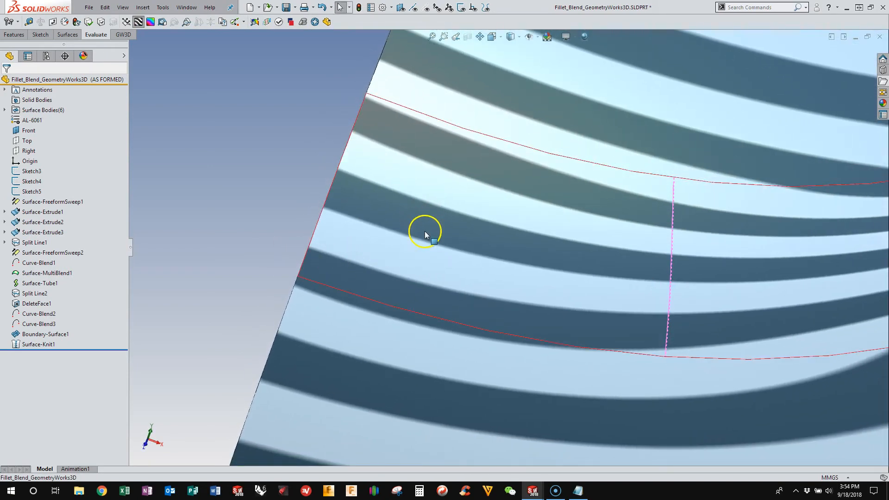
scroll(425, 234, "up", 6)
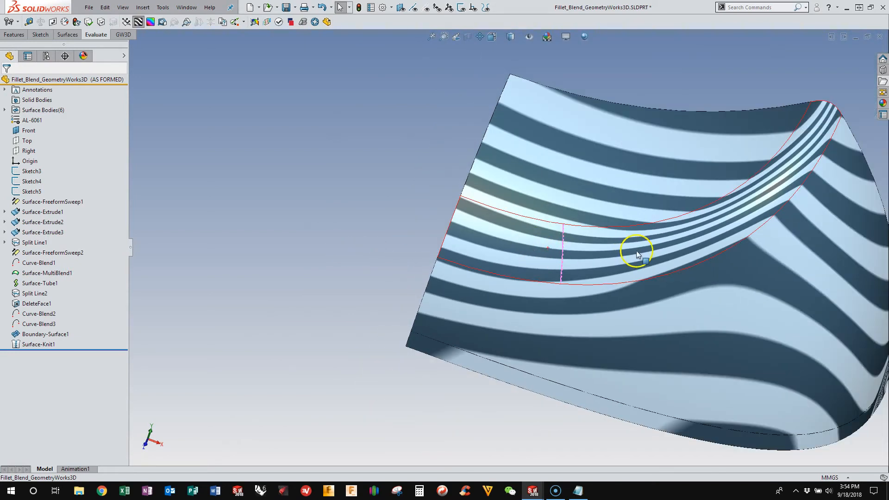
left_click(139, 21)
- Review the GeometryWorks 3D features used for the blend: the second freeform sweep, the curve blends, the multi-blend surface and the tube
middle_click_drag(648, 234, 552, 385)
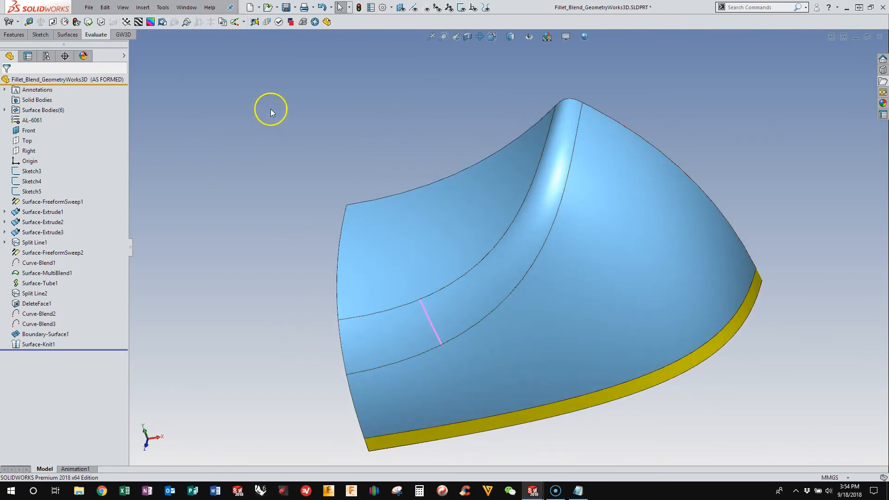
left_click(38, 254)
left_click(36, 263)
left_click(36, 272)
left_click(34, 283)
left_click(64, 315)
left_click(58, 324)
left_click(185, 342)
middle_click_drag(406, 261, 445, 252)
left_click(125, 36)
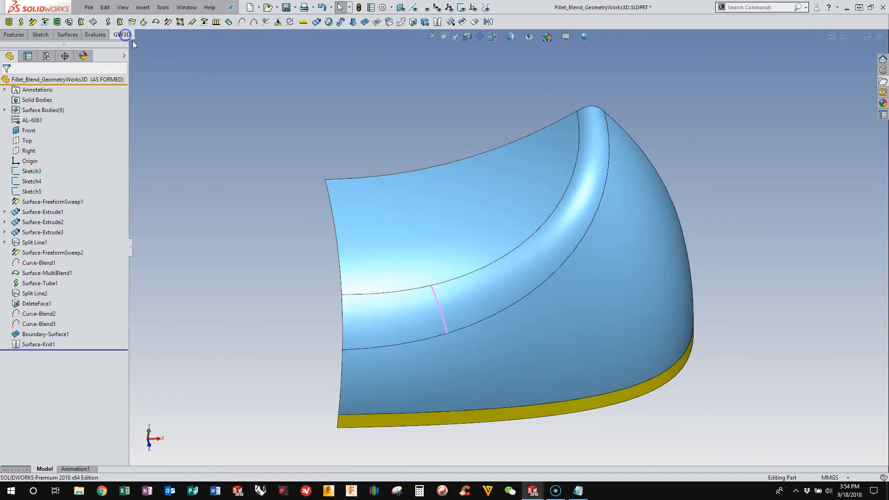
mouse_move(621, 262)
middle_mouse_down()
mouse_move(516, 323)
mouse_move(491, 324)
mouse_move(512, 331)
mouse_move(627, 246)
middle_mouse_up()
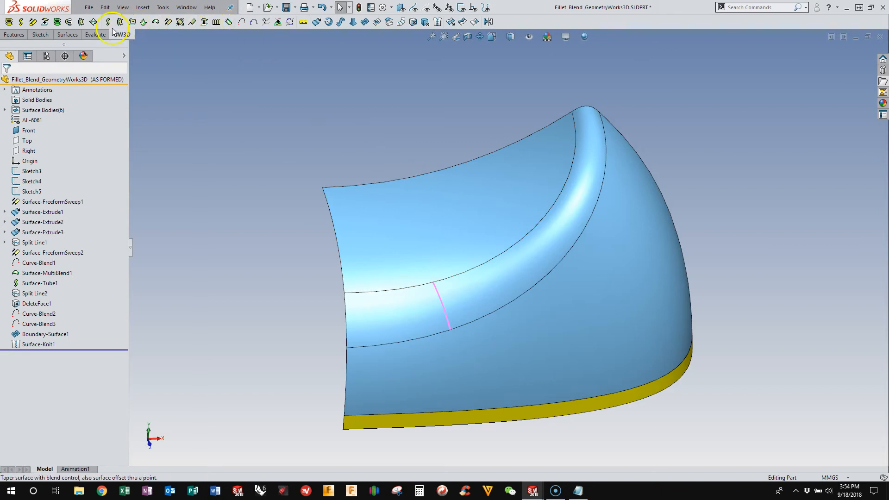
middle_click_drag(538, 346, 399, 268)
middle_click_drag(200, 124, 287, 181)
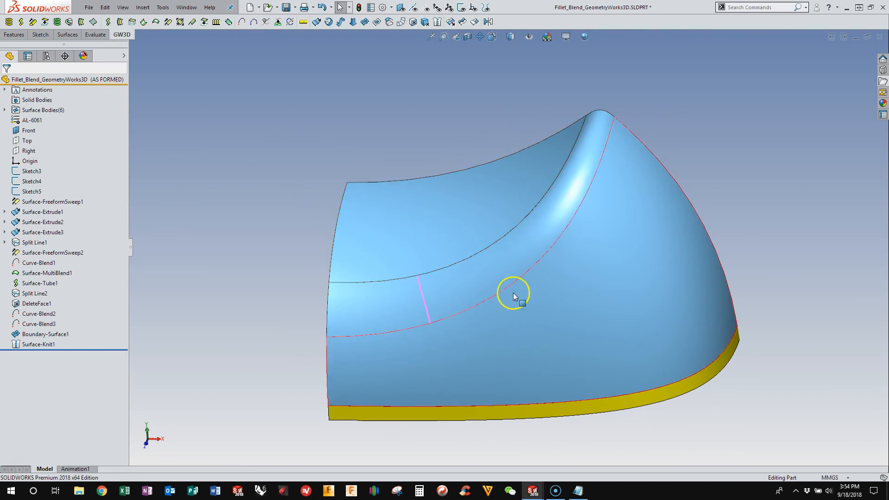
middle_click_drag(340, 305, 551, 214)
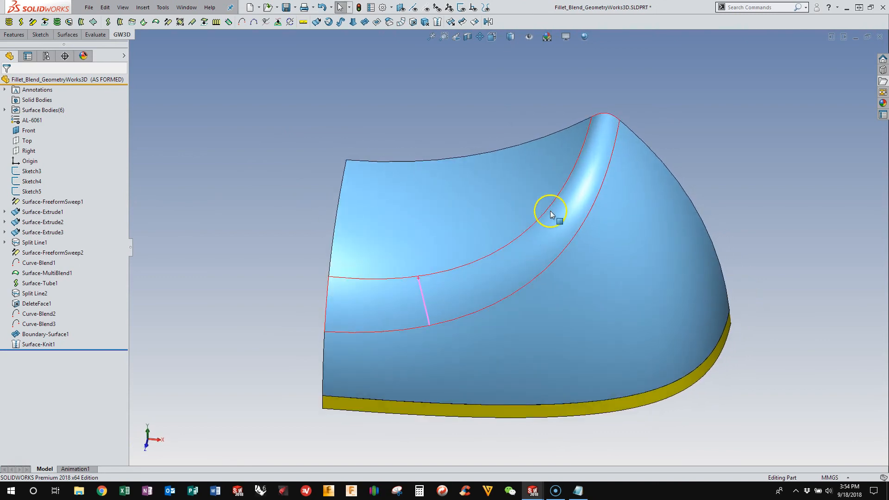
middle_click_drag(597, 165, 610, 123)
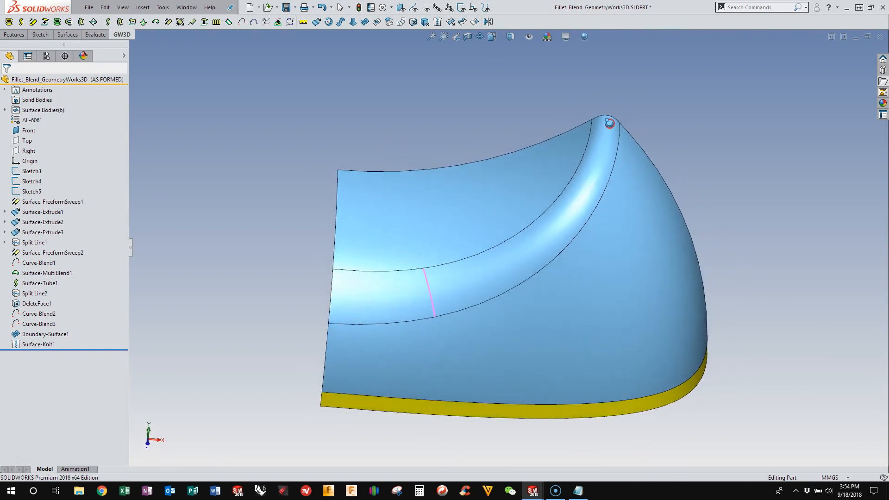
middle_click_drag(500, 270, 292, 324)
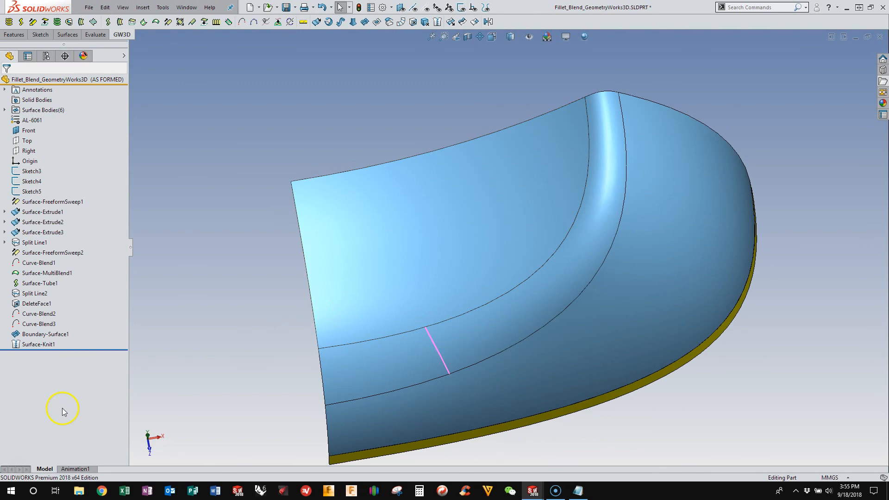